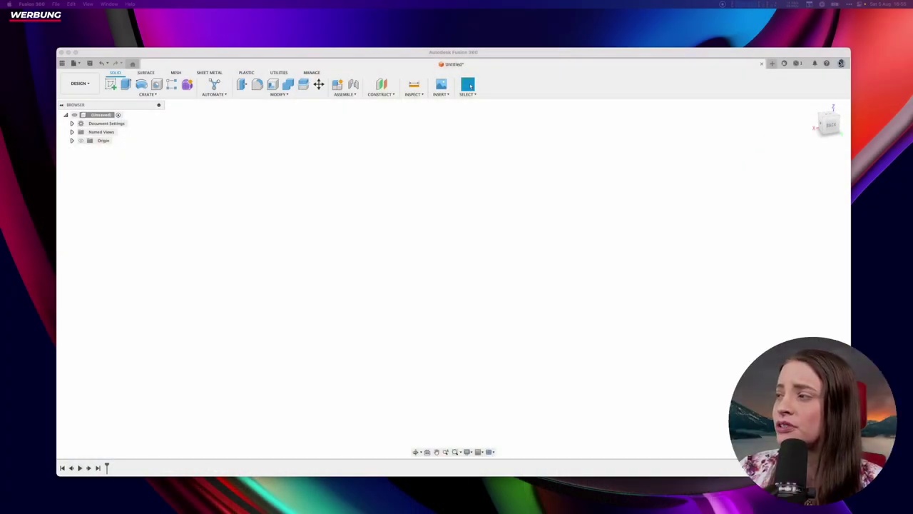
Step: Check the interface language in Preferences and close it, keeping English unchanged
left_click(841, 63)
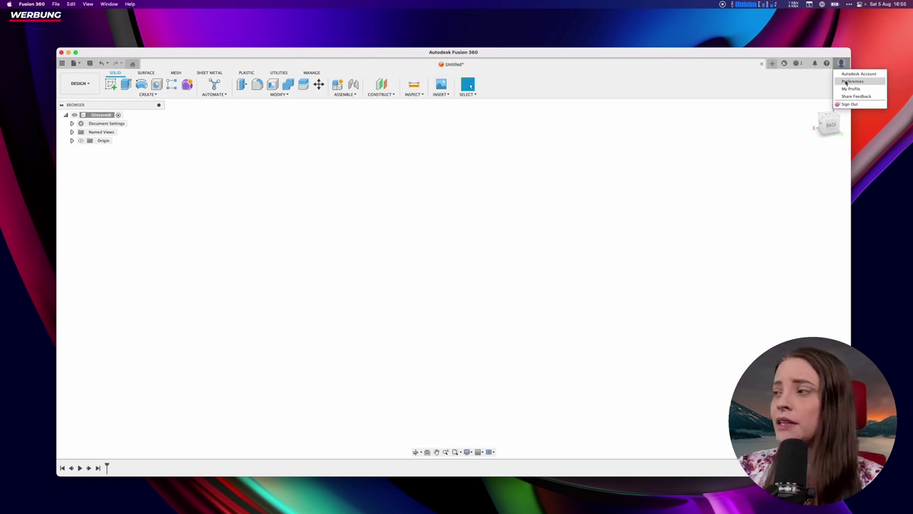
left_click(846, 82)
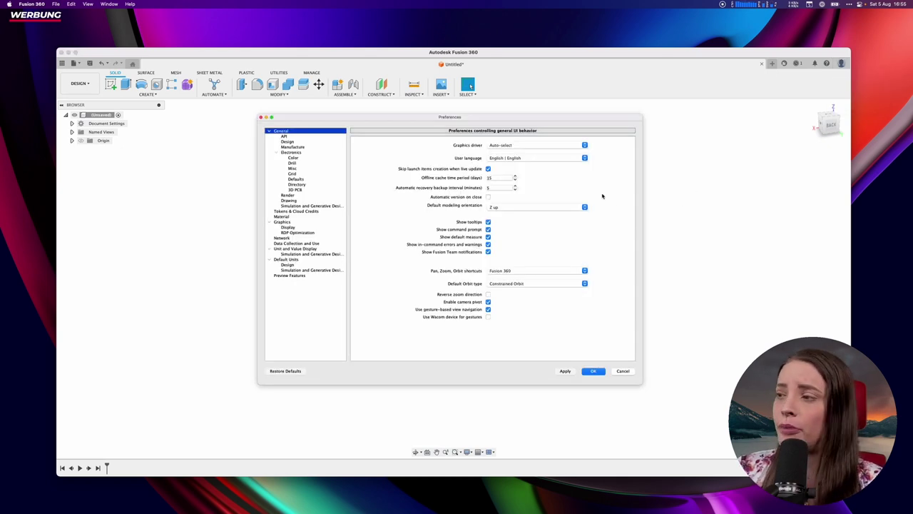
left_click(530, 158)
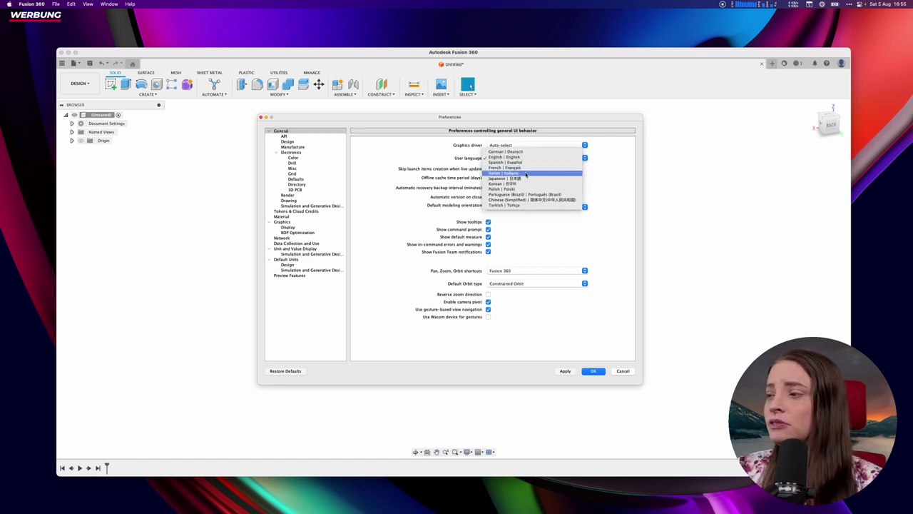
left_click(597, 262)
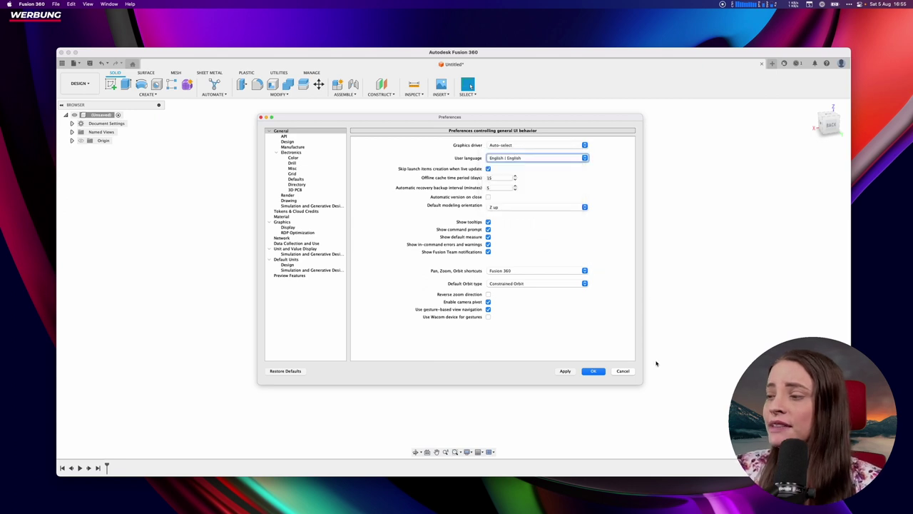
left_click(622, 371)
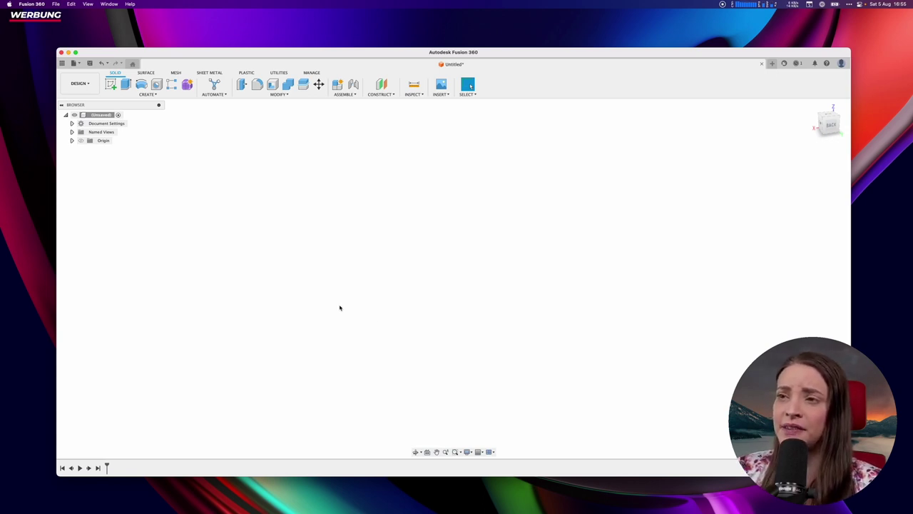
Step: Start a sketch on the base plane and draw a 40 mm diameter circle left of the origin
left_click(112, 85)
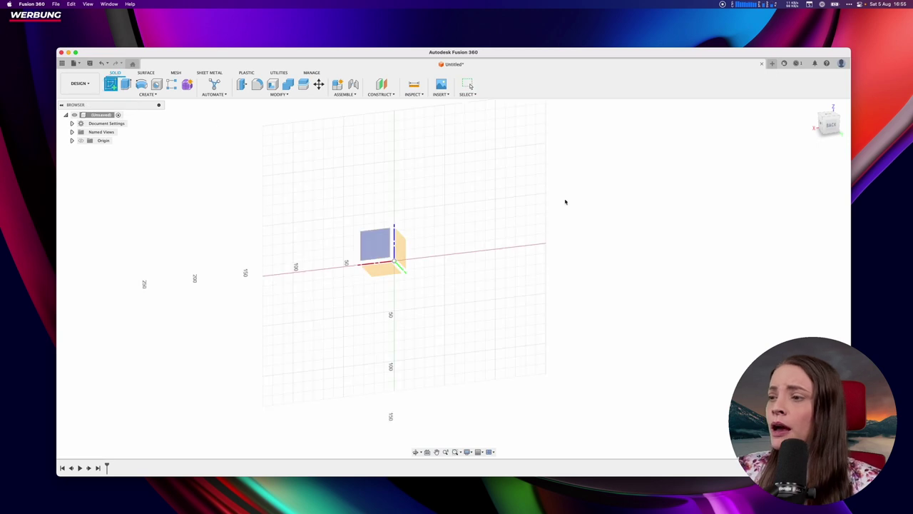
left_click(374, 246)
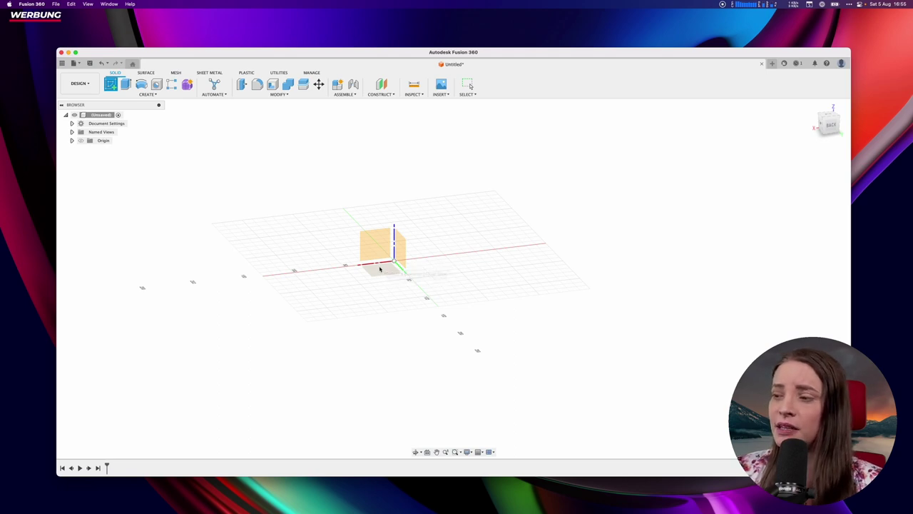
left_click(379, 269)
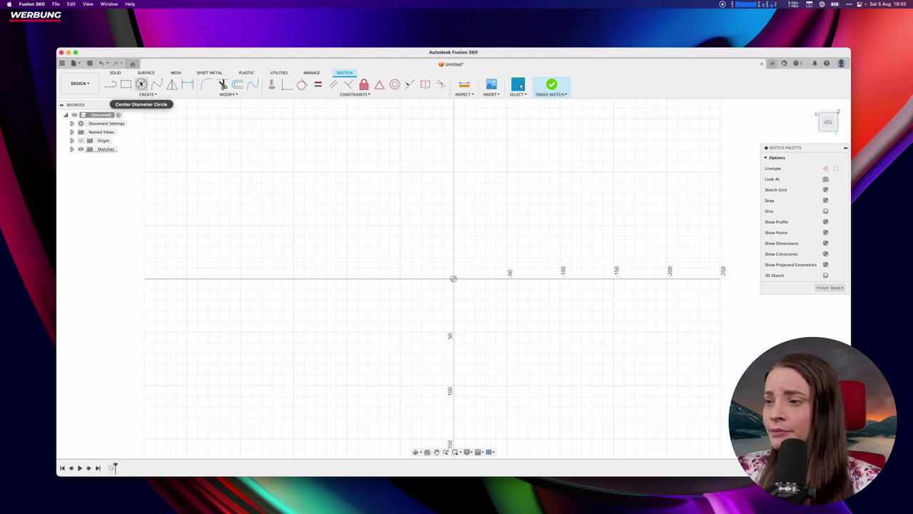
left_click(141, 84)
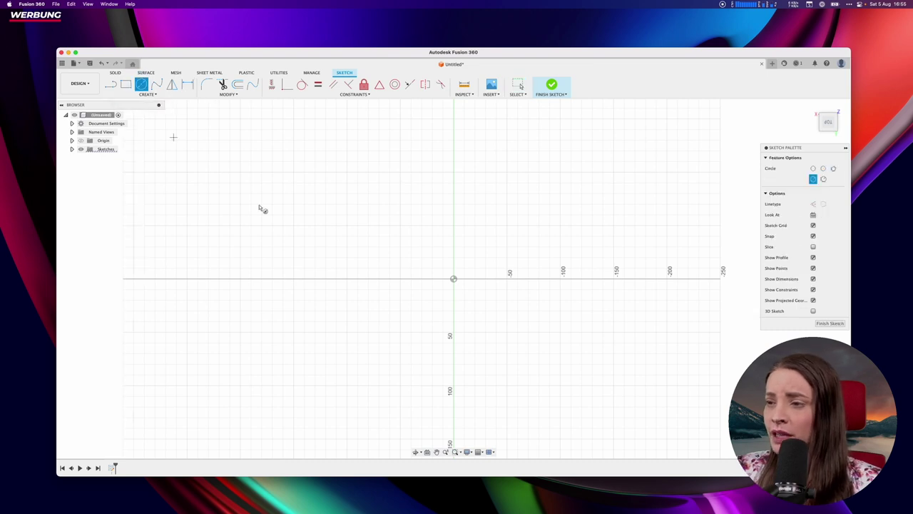
left_click(262, 279)
type("40")
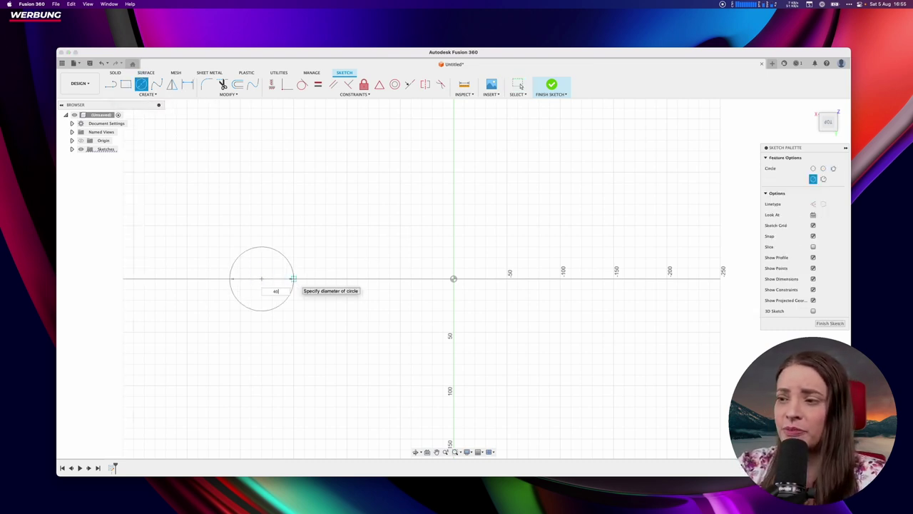
key("Return")
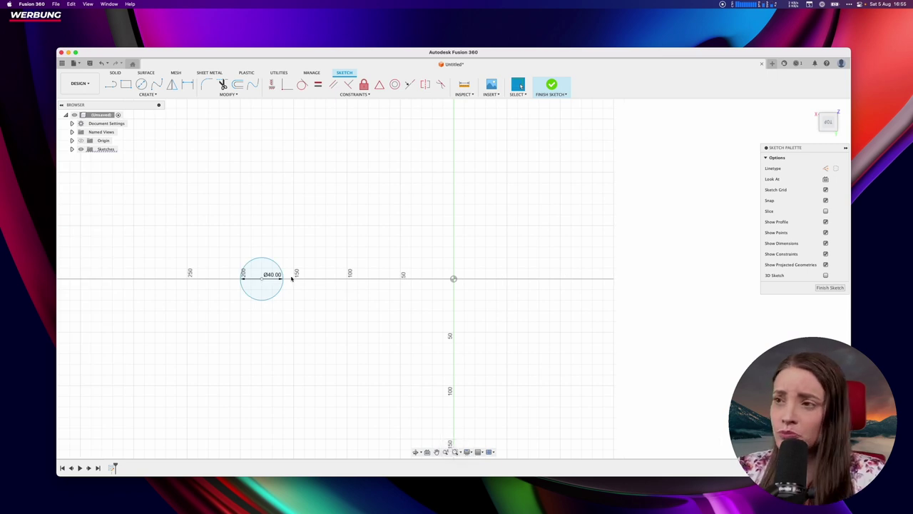
Step: Draw the first 40×40 mm square with its corner on the axis
left_click(125, 84)
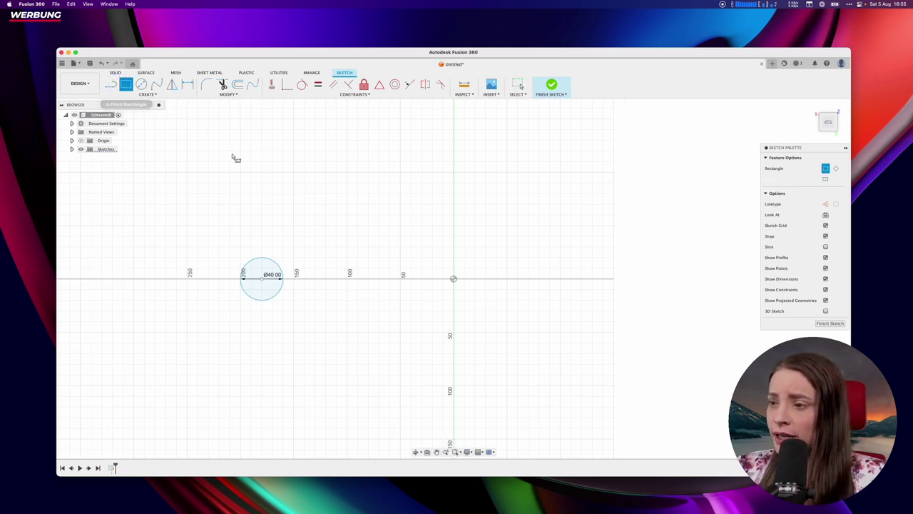
left_click(348, 278)
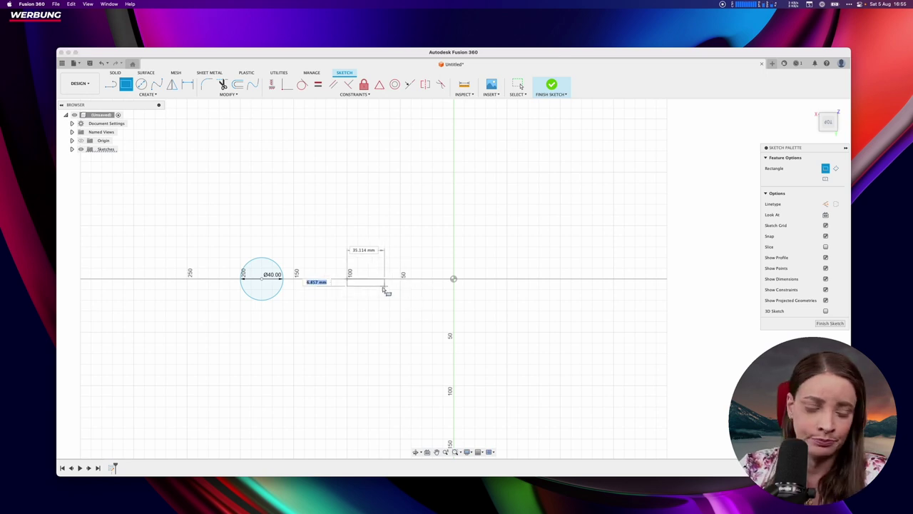
key("Tab")
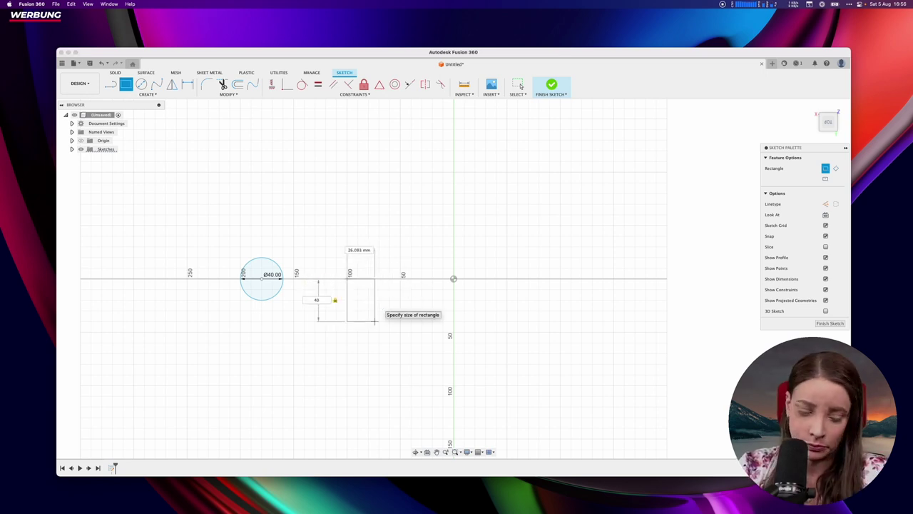
type("40")
key("Return")
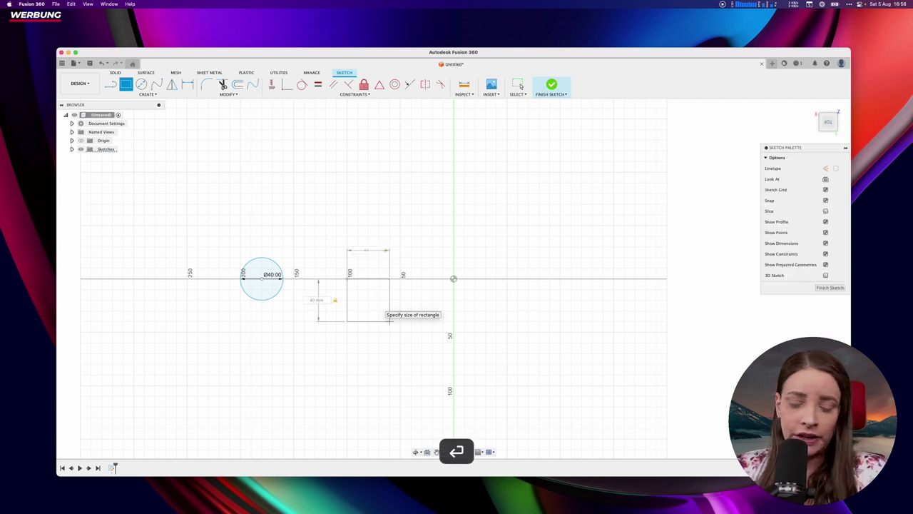
Step: Draw a second 40×40 mm square starting at the first square's corner, then finish the sketch
left_click(126, 84)
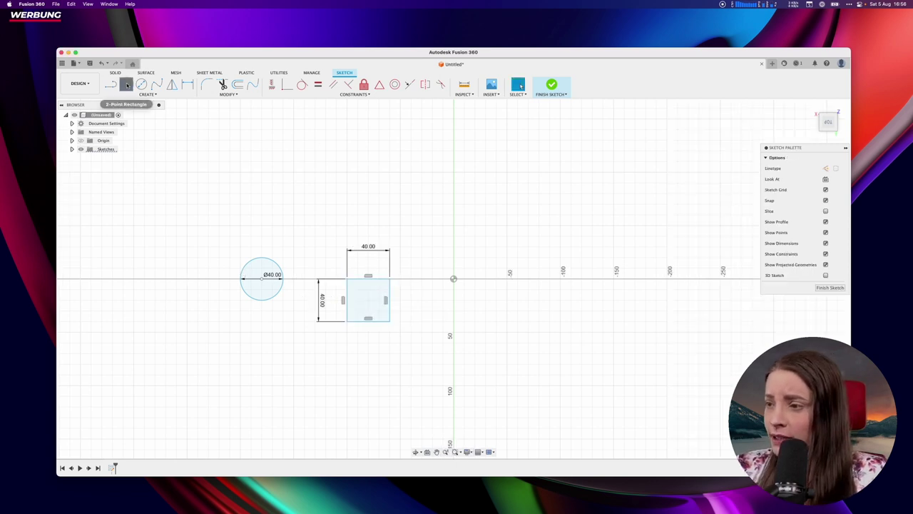
left_click(390, 279)
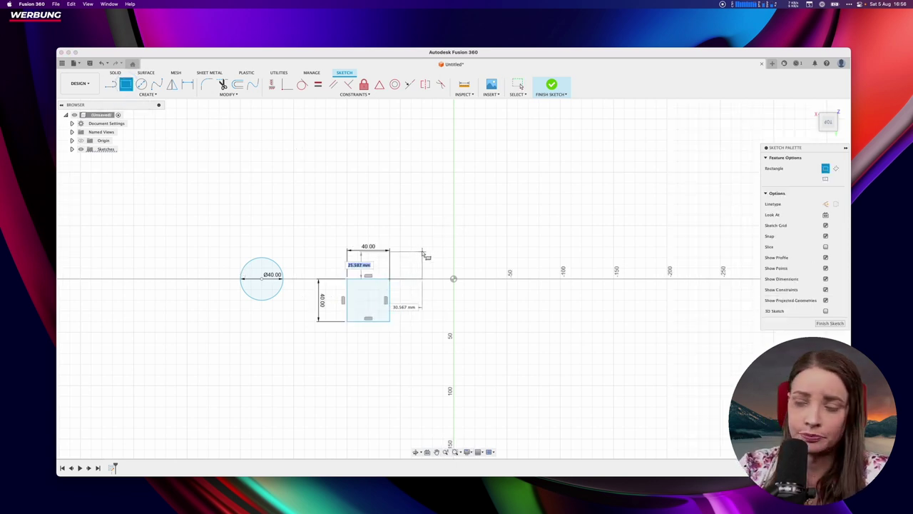
key("Tab")
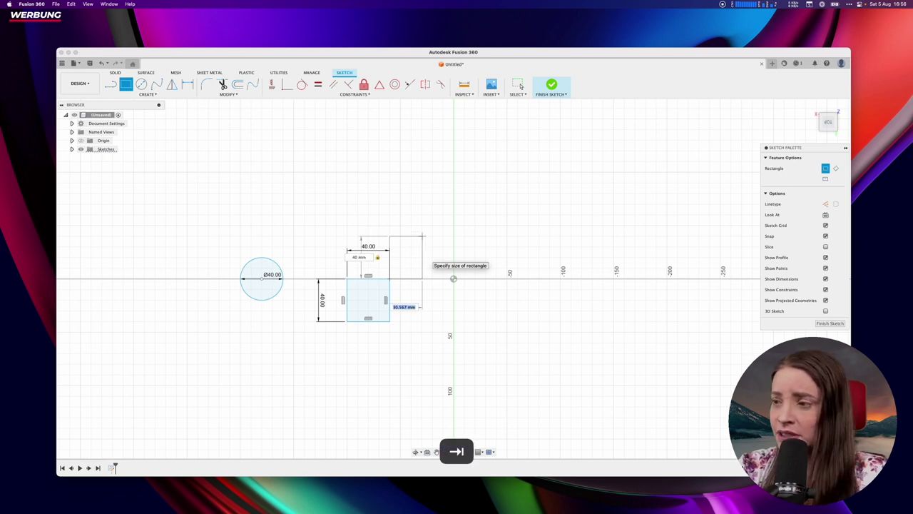
type("40")
key("Return")
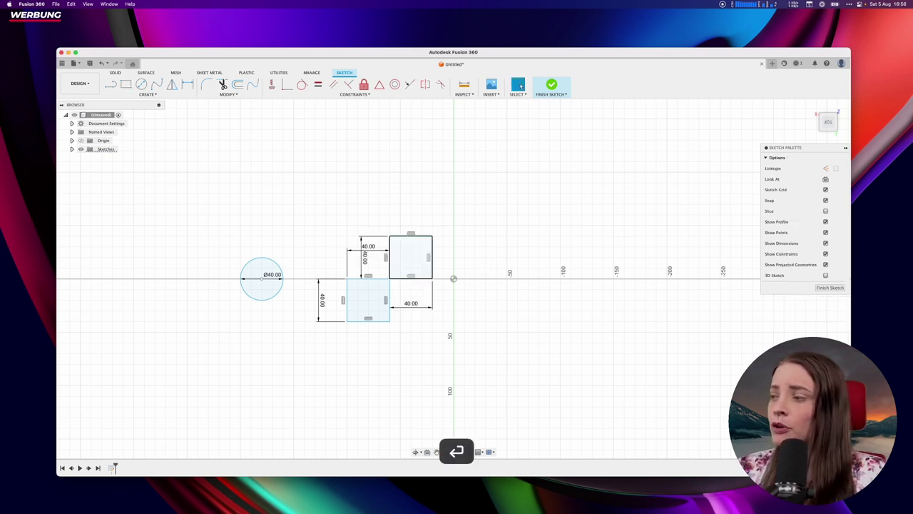
left_click(822, 288)
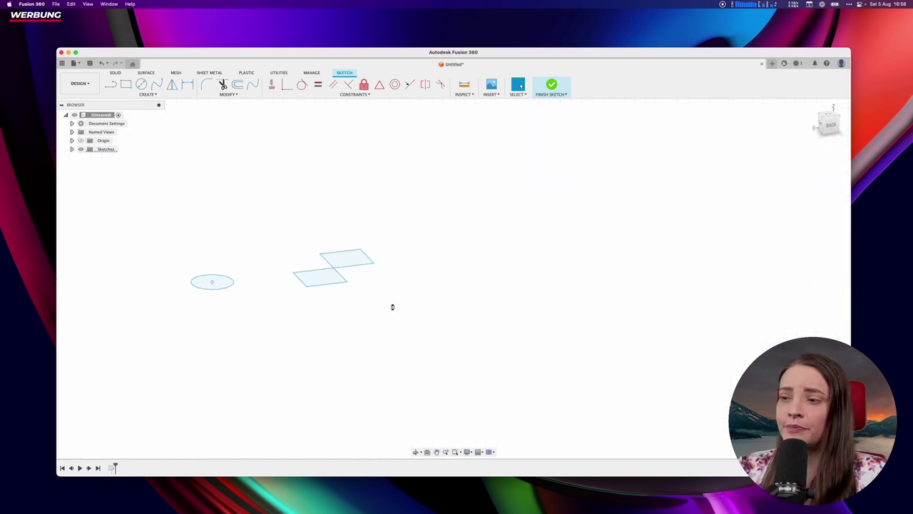
Step: Extrude the circle and both square profiles 40 mm into a cylinder and two cubes
mouse_move(212, 313)
middle_mouse_down()
mouse_move(314, 330)
mouse_move(245, 308)
mouse_move(304, 324)
mouse_move(393, 318)
mouse_move(312, 252)
mouse_move(278, 331)
mouse_move(185, 299)
mouse_move(501, 306)
mouse_move(461, 241)
mouse_move(286, 316)
mouse_move(346, 304)
middle_mouse_up()
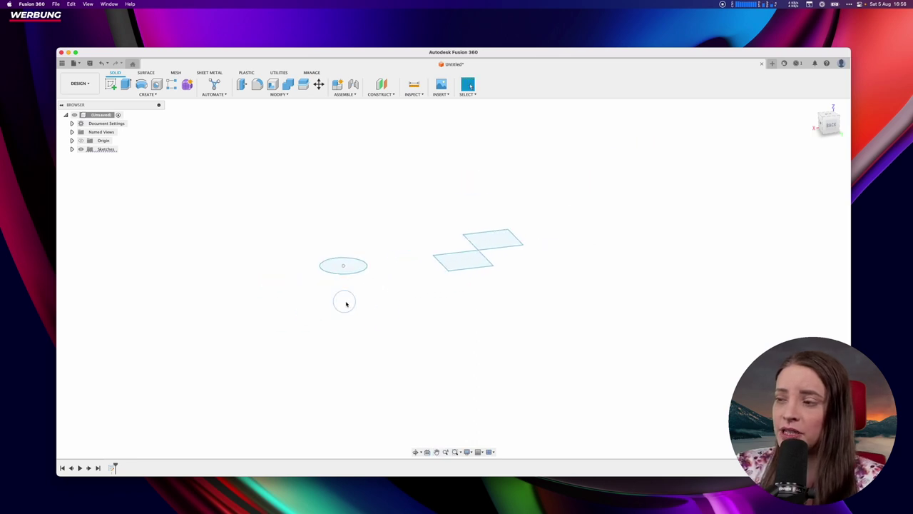
mouse_move(405, 282)
middle_mouse_down("shift")
mouse_move(383, 298)
mouse_move(409, 291)
mouse_move(418, 256)
mouse_move(401, 288)
mouse_move(414, 269)
mouse_move(409, 285)
middle_mouse_up("shift")
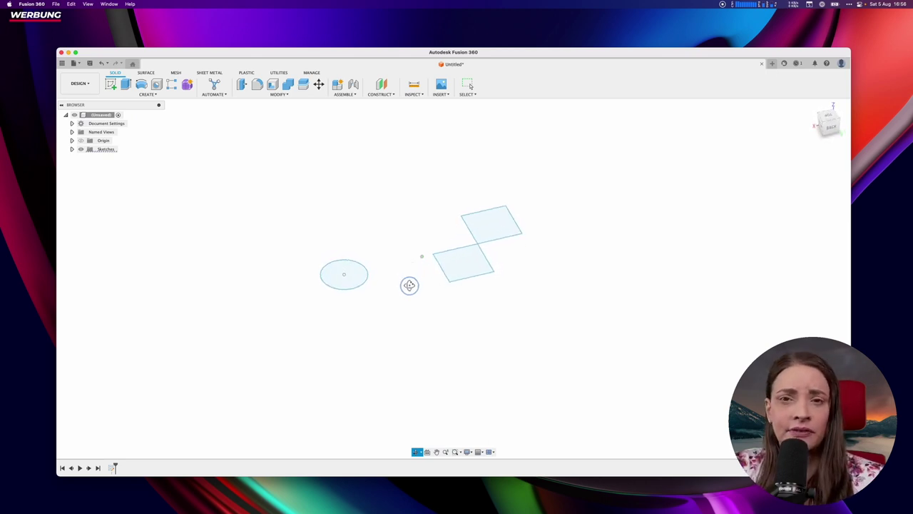
key("Escape")
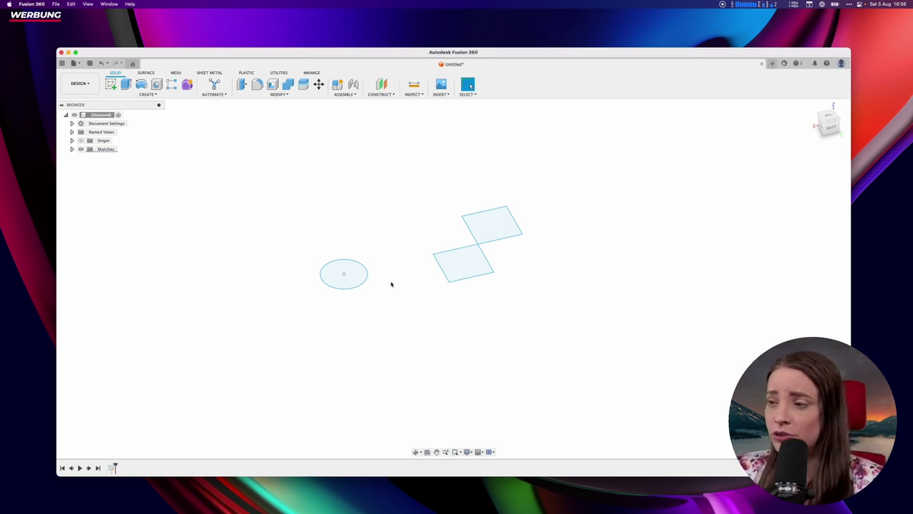
left_click(343, 280)
left_click(475, 255)
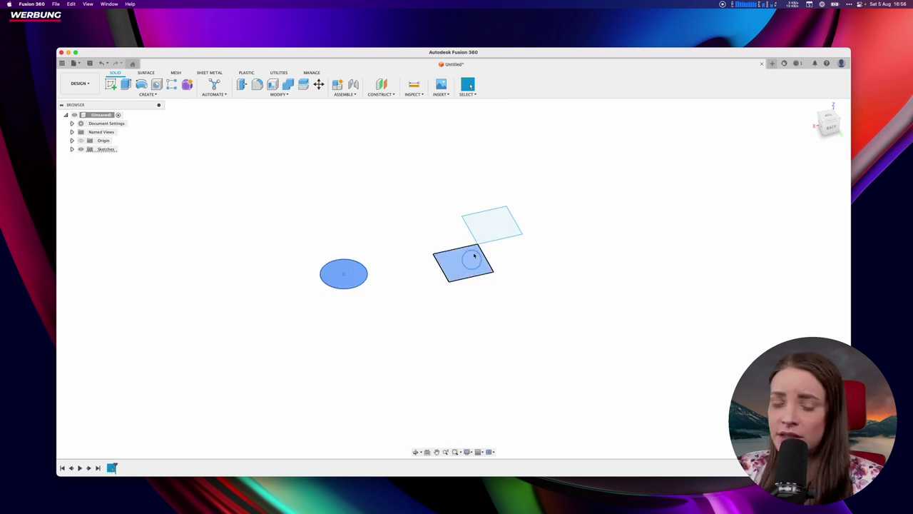
left_click(490, 218)
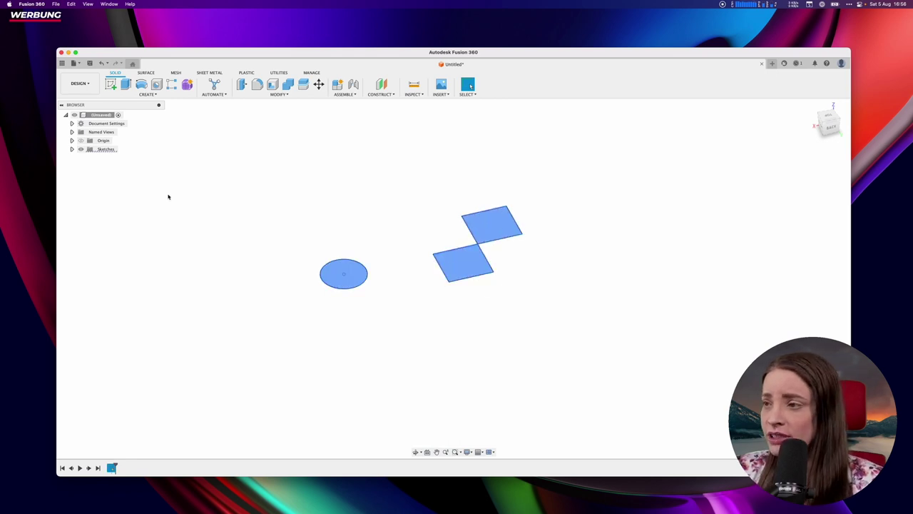
key("e")
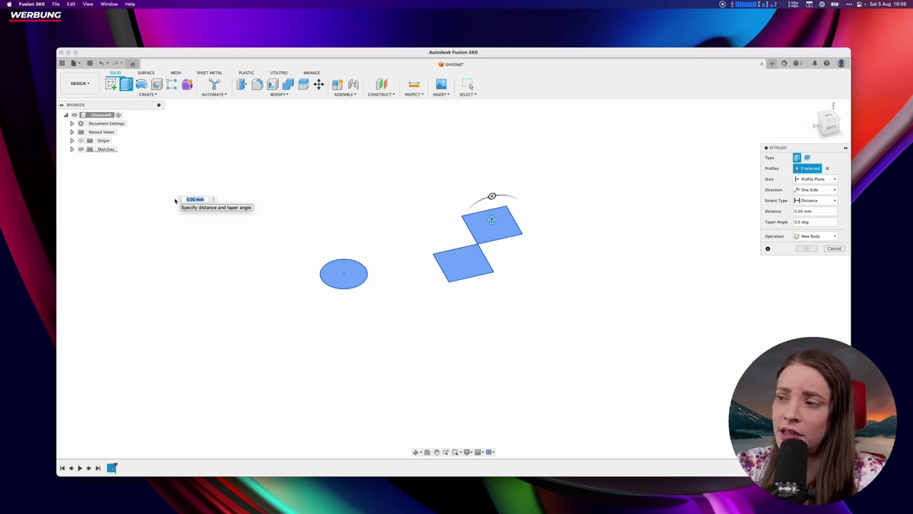
type("0")
key("Return")
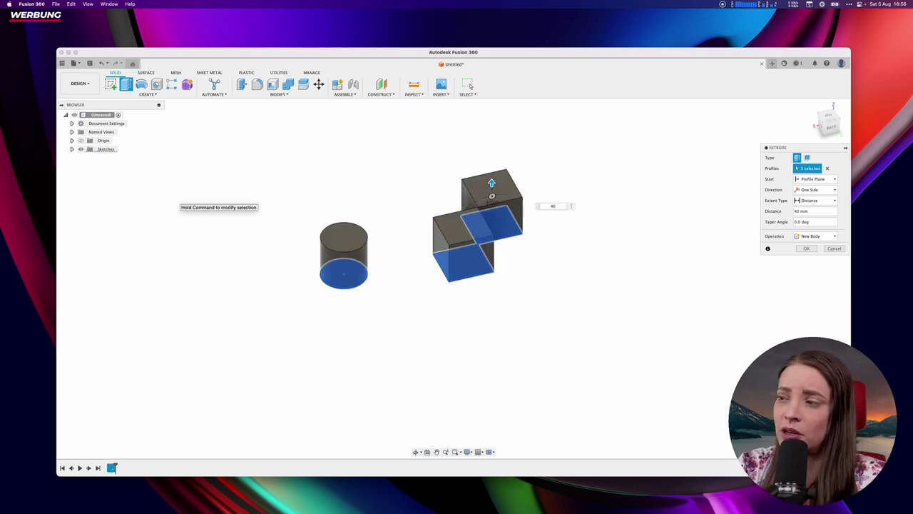
key("Return")
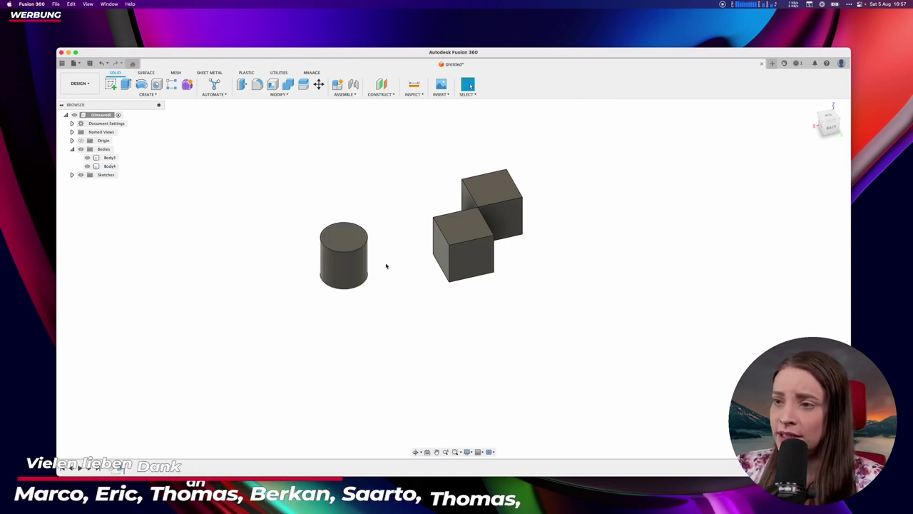
Step: On the base plane, sketch a 30 mm circle concentric with the cylinder's base circle
left_click(111, 84)
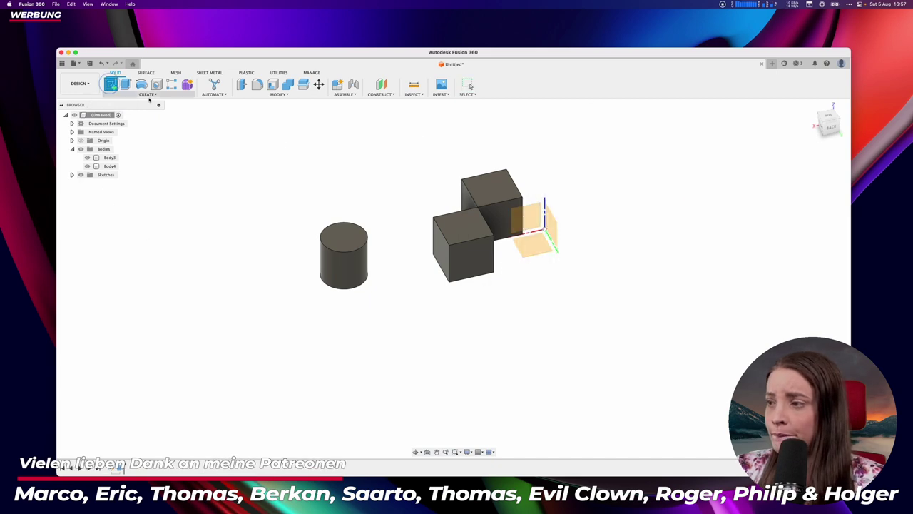
left_click(527, 251)
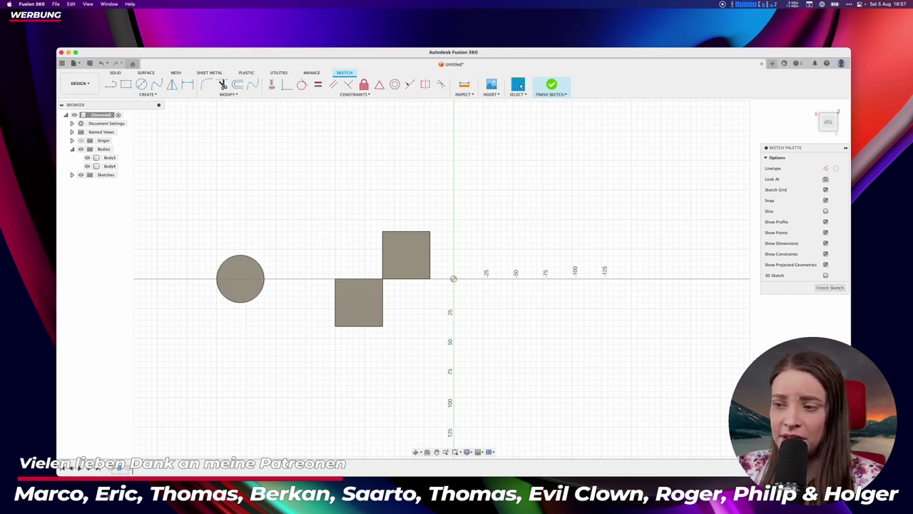
key("c")
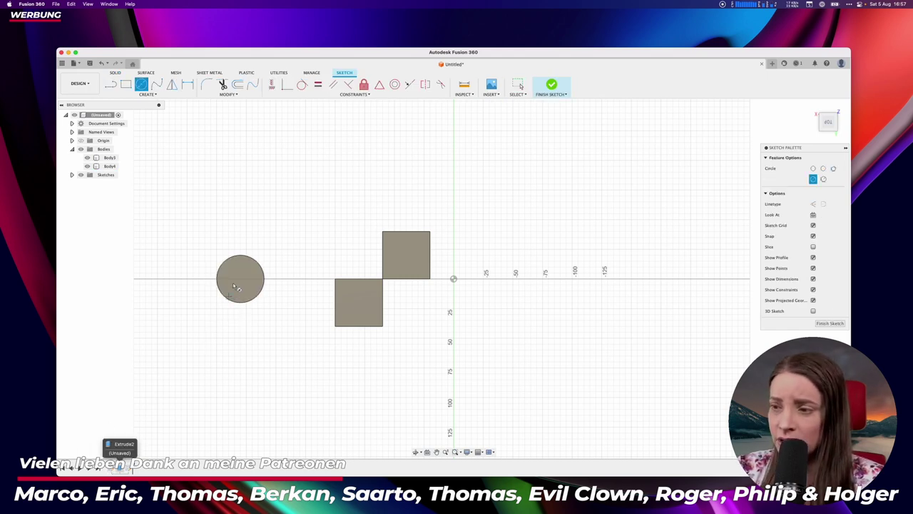
key("Escape")
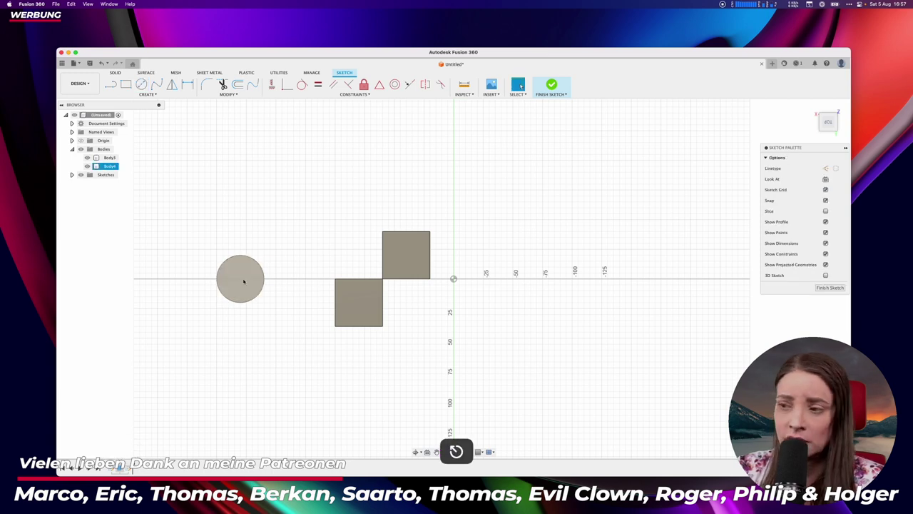
key("c")
left_click(240, 279)
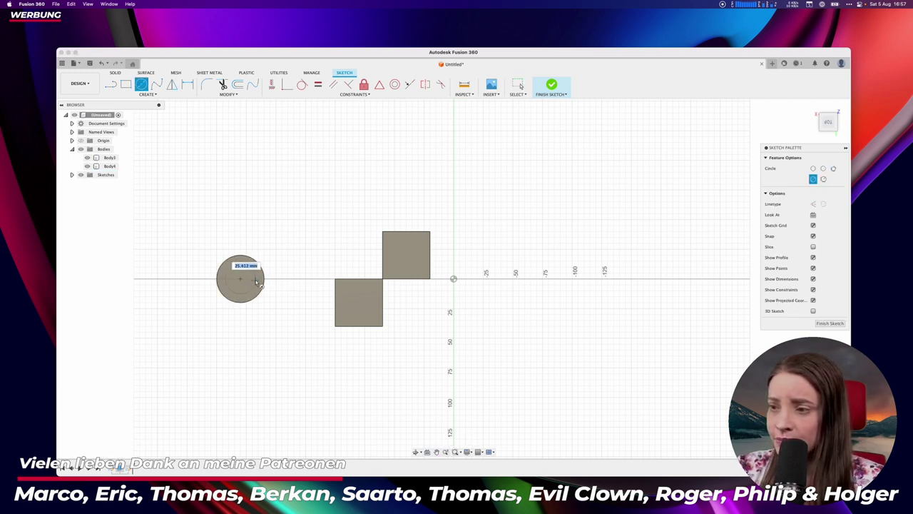
key("Return")
key("Escape")
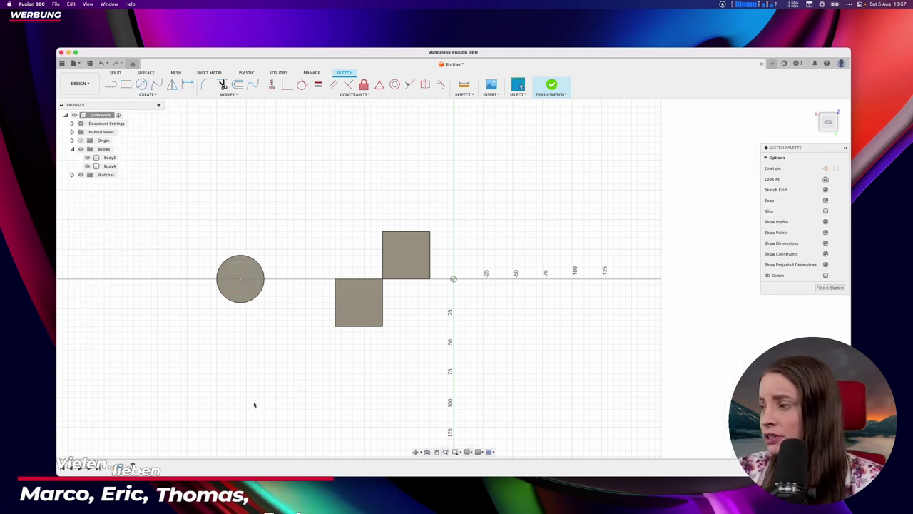
Step: Finish the sketch and select the inner circle profile at the cylinder base in 3D
left_click(830, 287)
middle_click_drag(309, 367, 298, 314, "shift")
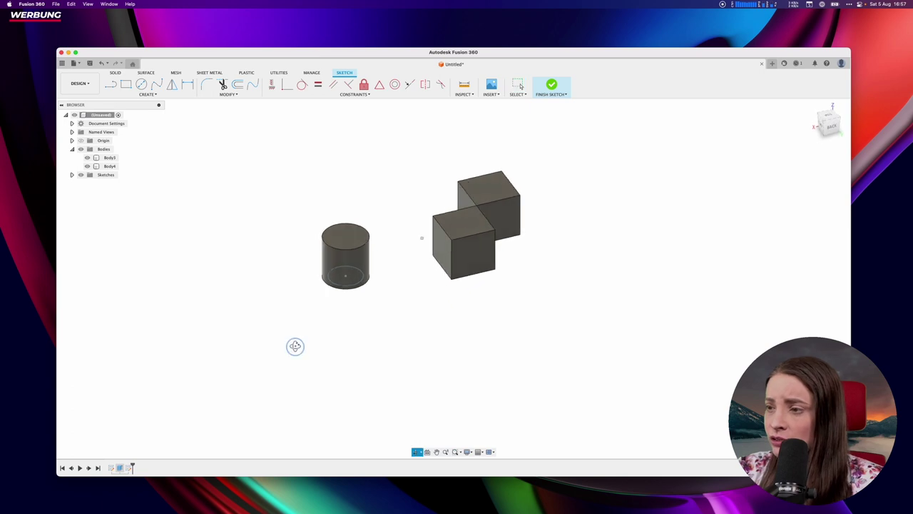
key("Escape")
left_click(355, 239)
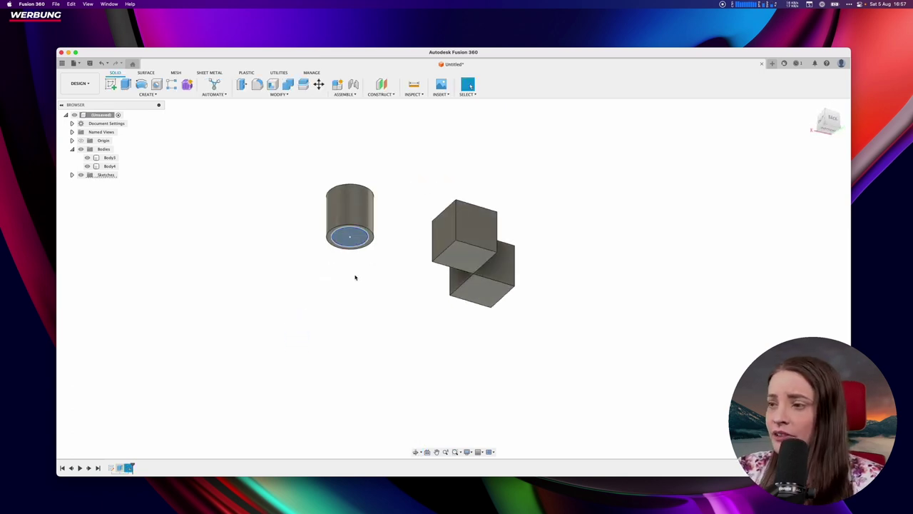
key("e")
middle_click_drag(366, 293, 353, 305, "shift")
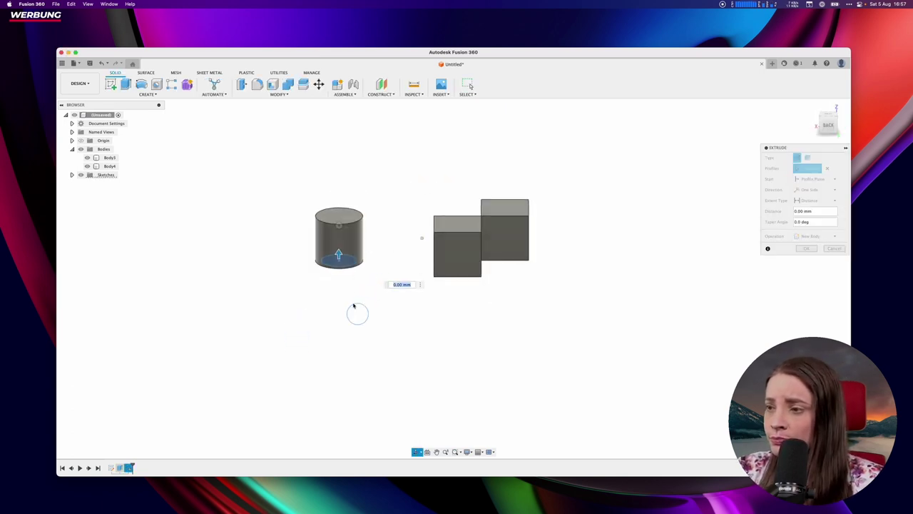
left_click_drag(339, 254, 339, 172)
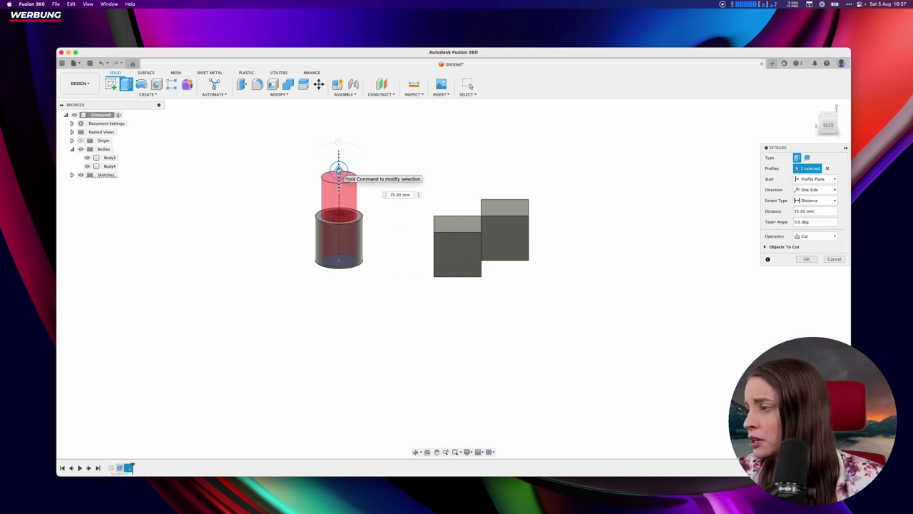
left_click(826, 190)
left_click(813, 200)
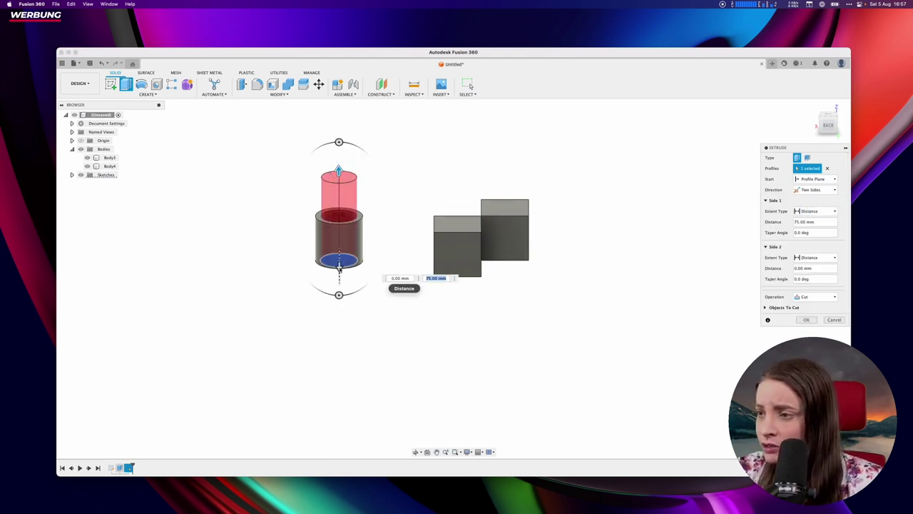
left_click_drag(339, 267, 338, 227)
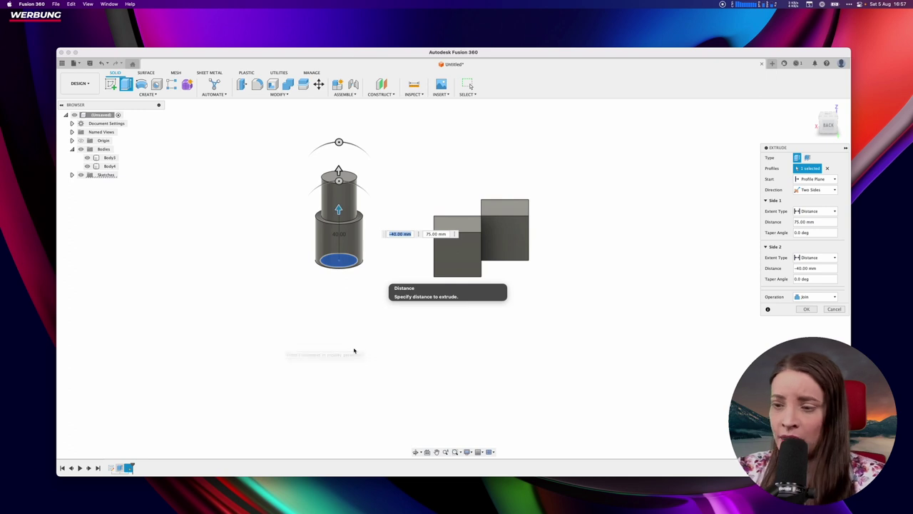
key("Escape")
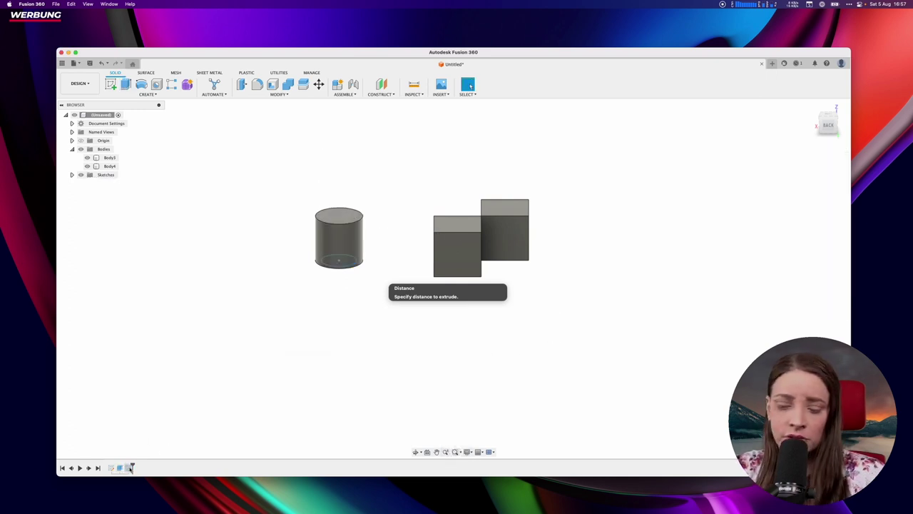
left_click(131, 467)
key("Escape")
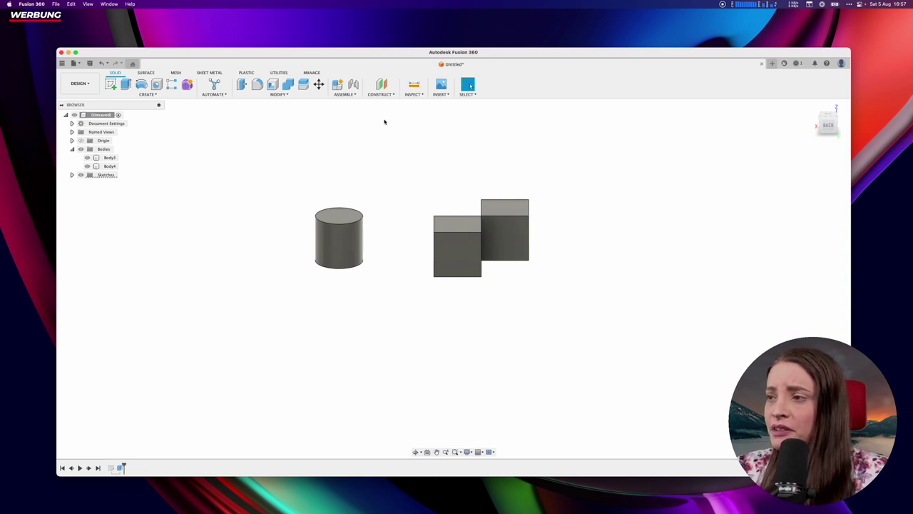
Step: Create a construction plane offset 40 mm from the cube's bottom face
left_click(386, 94)
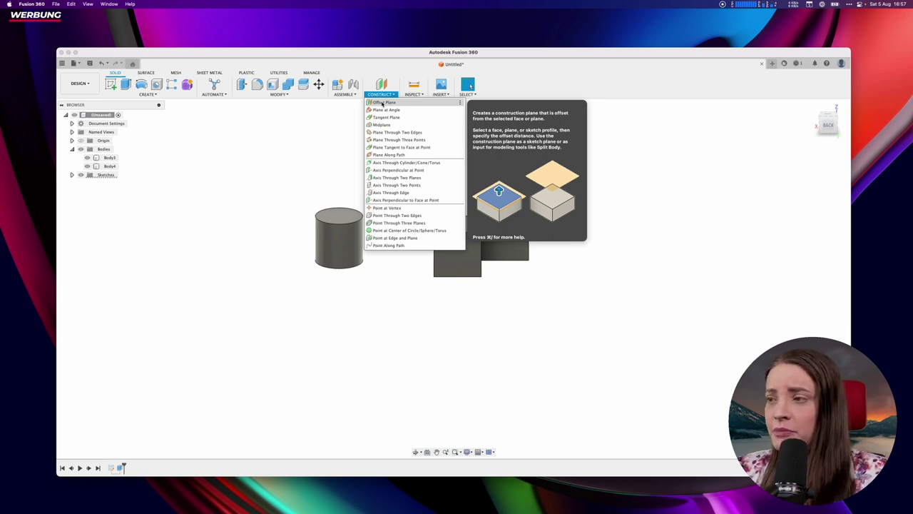
left_click(383, 103)
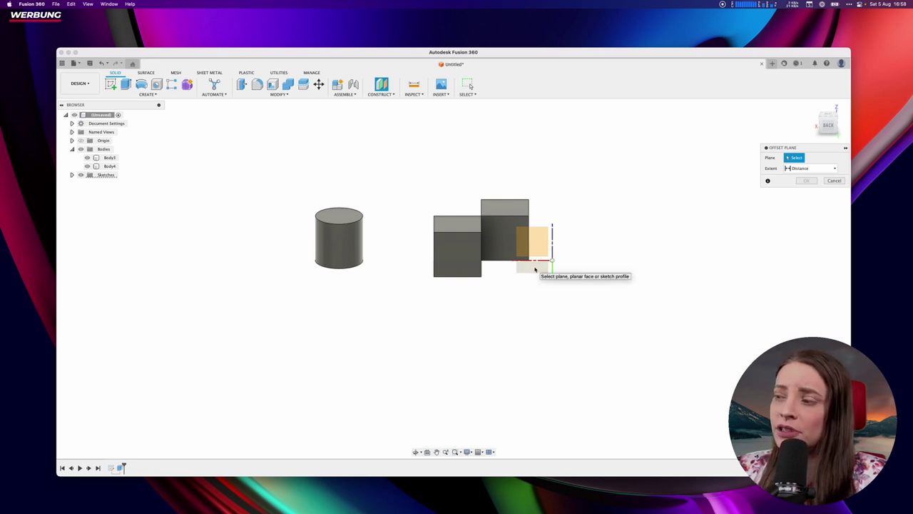
left_click(535, 269)
type("40")
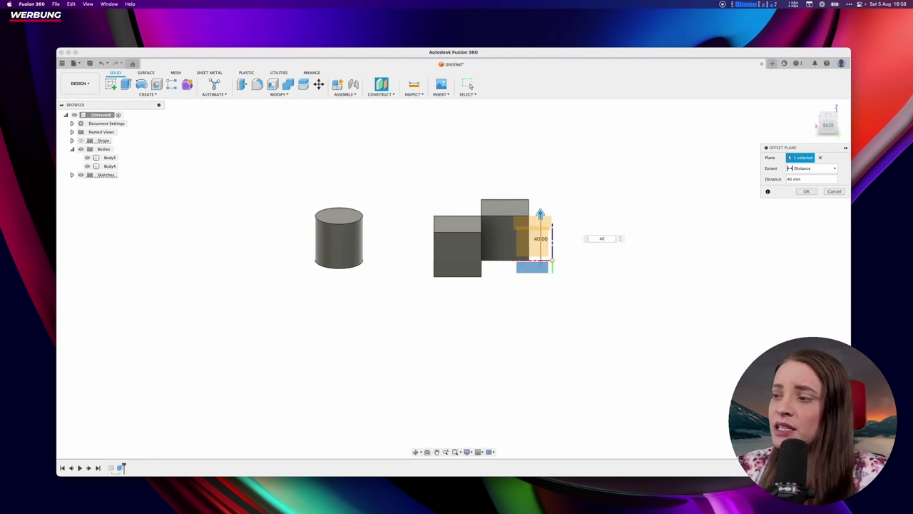
key("Return")
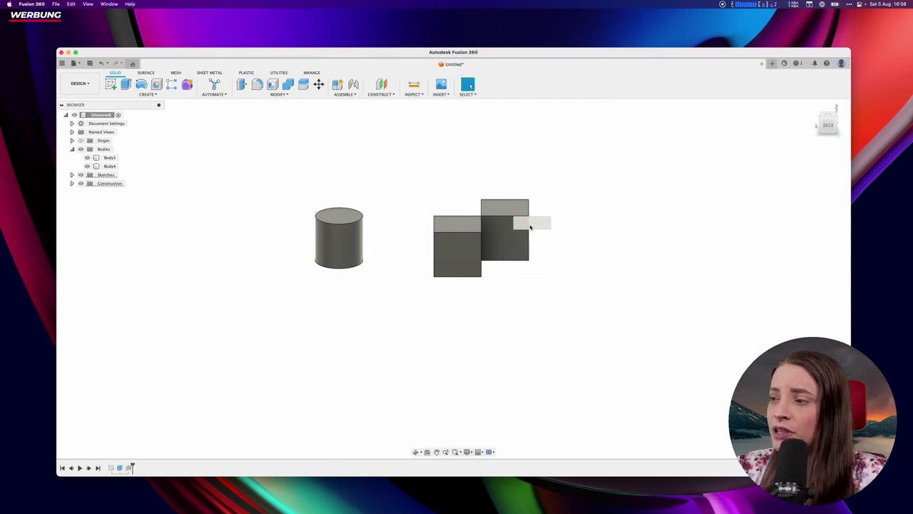
middle_click_drag(531, 239, 525, 317, "shift")
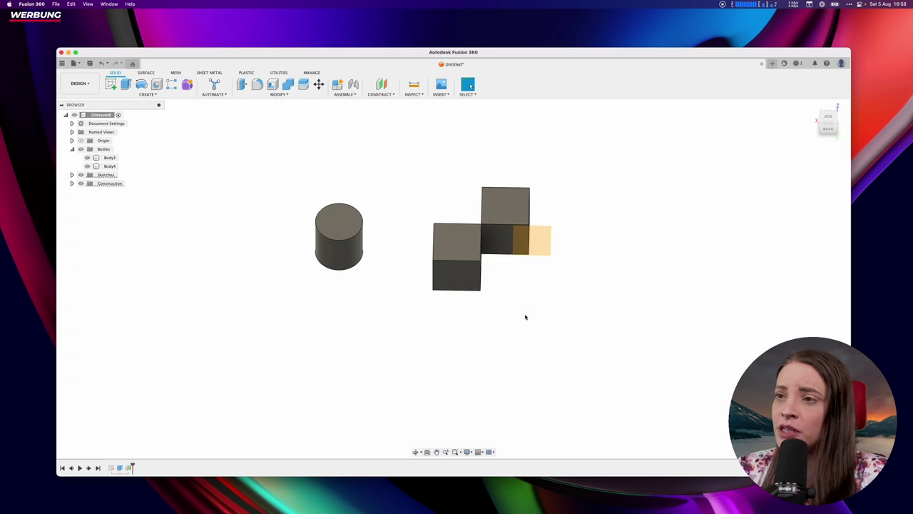
left_click(110, 84)
Step: On the offset plane, sketch a 30 mm circle centred on the existing cylinder
left_click(539, 242)
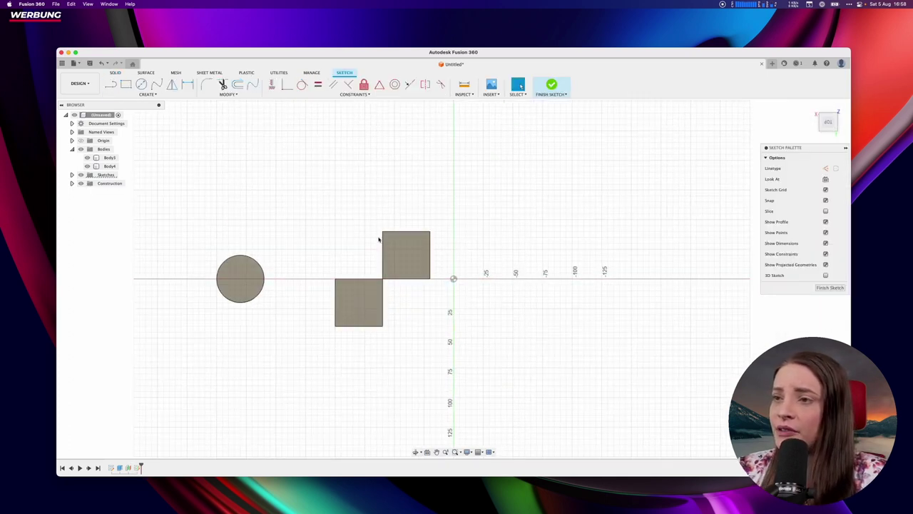
left_click(141, 84)
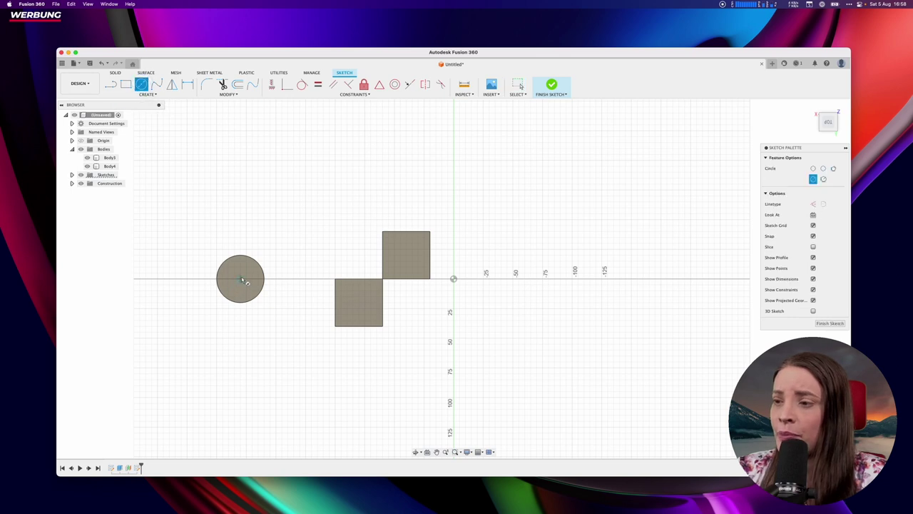
left_click(240, 279)
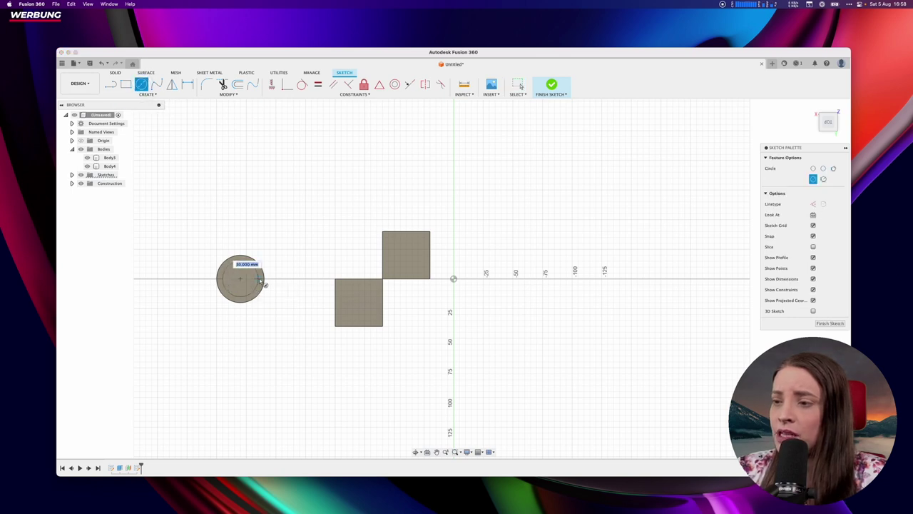
left_click(263, 283)
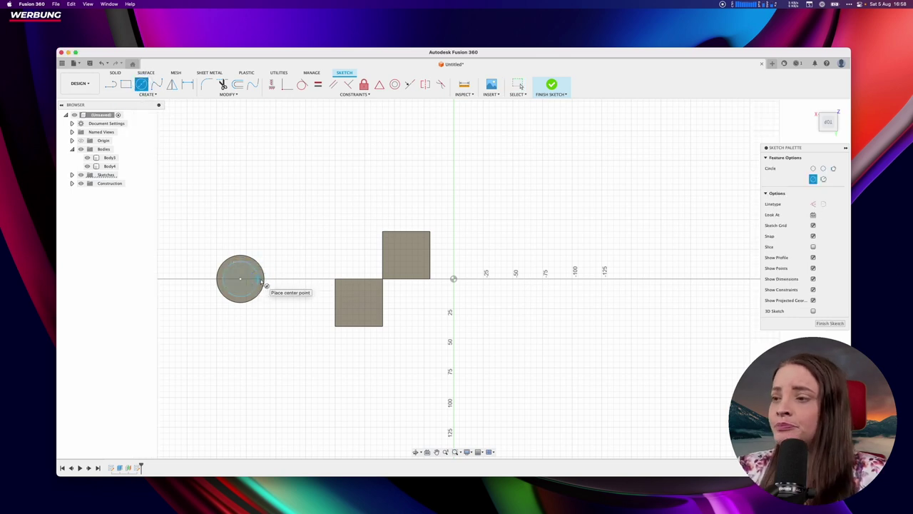
key("Escape")
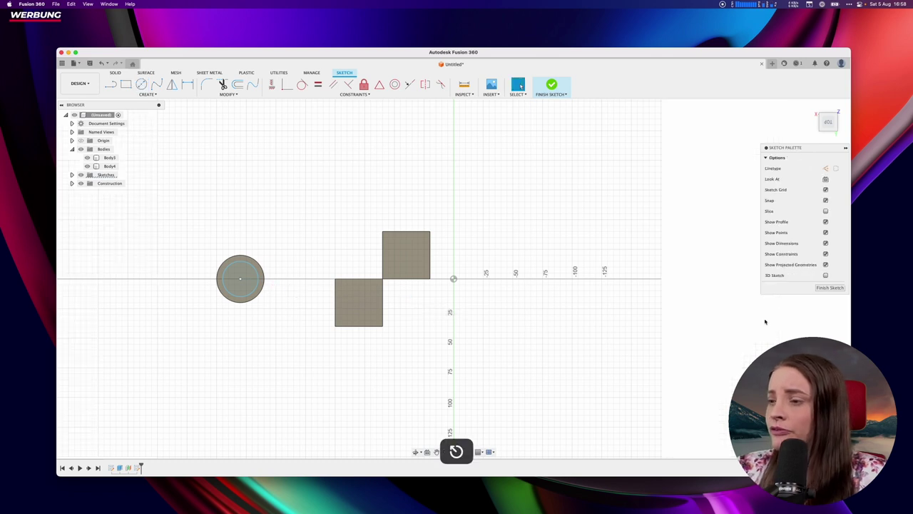
left_click(830, 288)
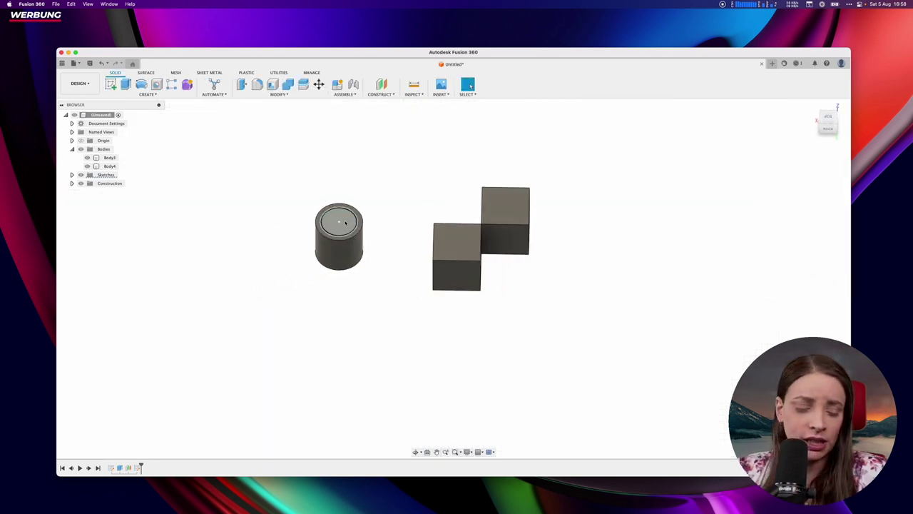
Step: Extrude the 30 mm circle as a new cylinder body on top of the original
left_click(345, 222)
key("e")
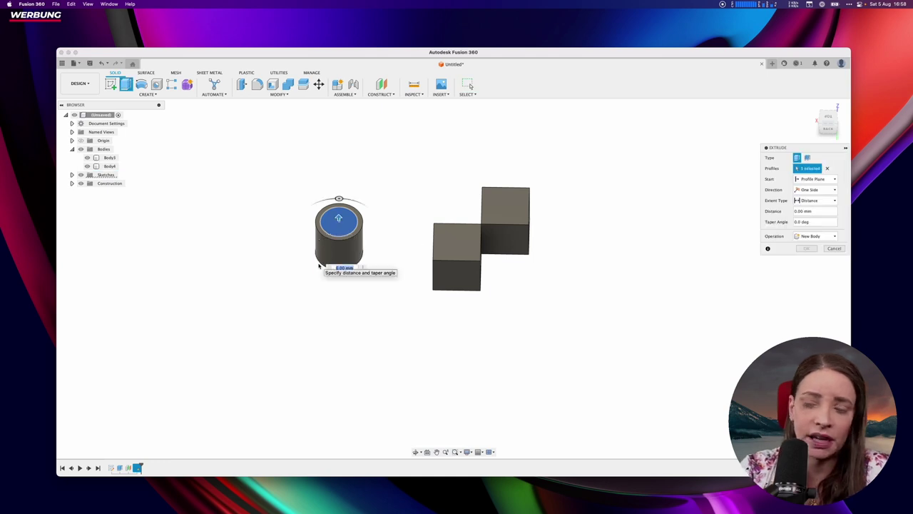
key("Return")
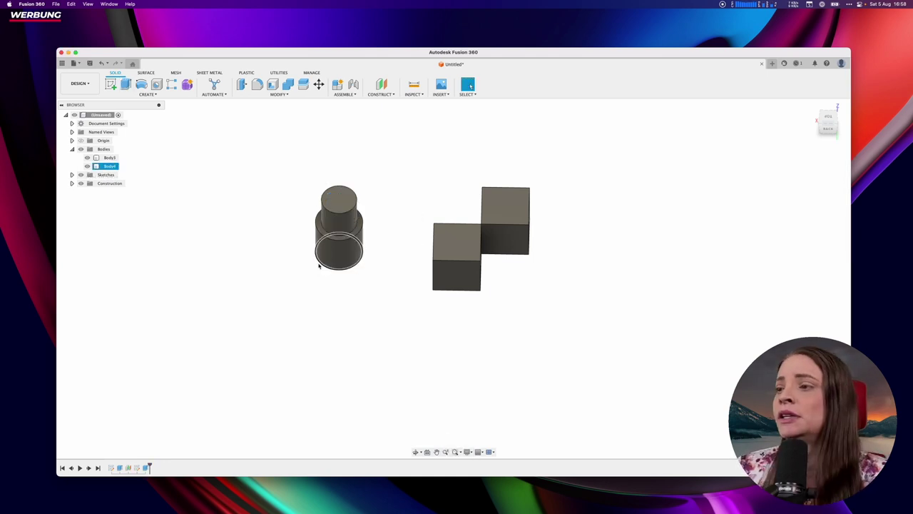
left_click(340, 224)
left_click(147, 94)
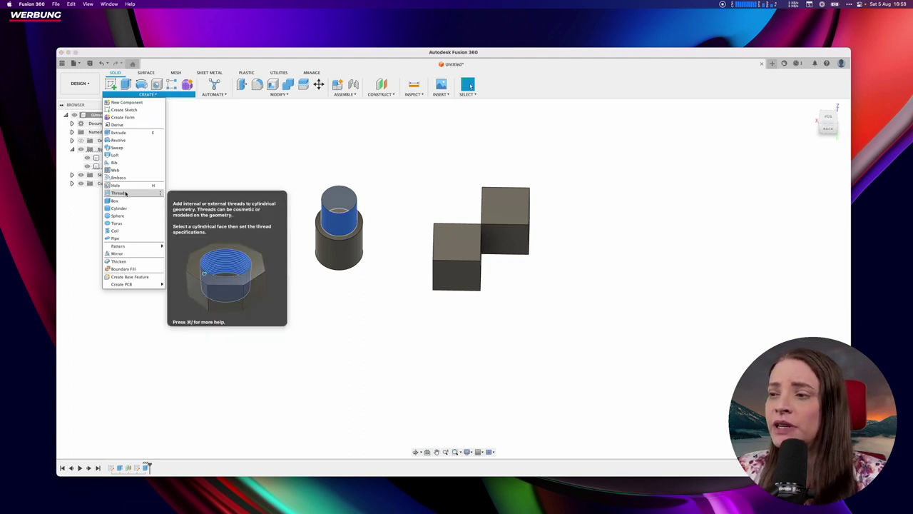
Step: Add a modelled M30x3.5 thread along the full length of the upper cylinder
left_click(126, 194)
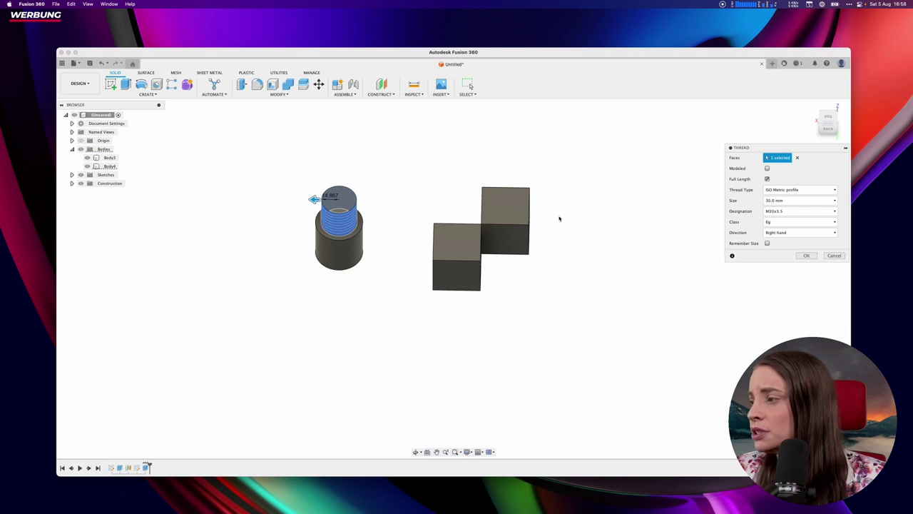
left_click(800, 211)
left_click(794, 223)
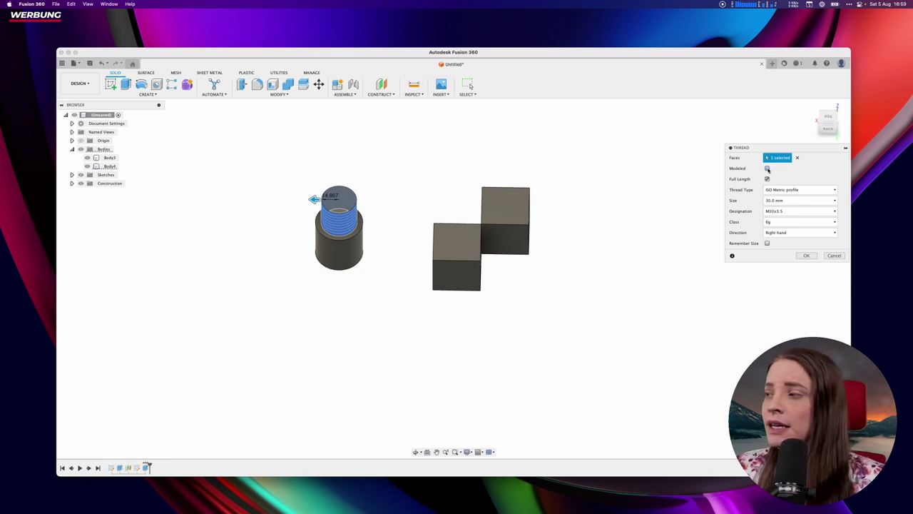
left_click(768, 168)
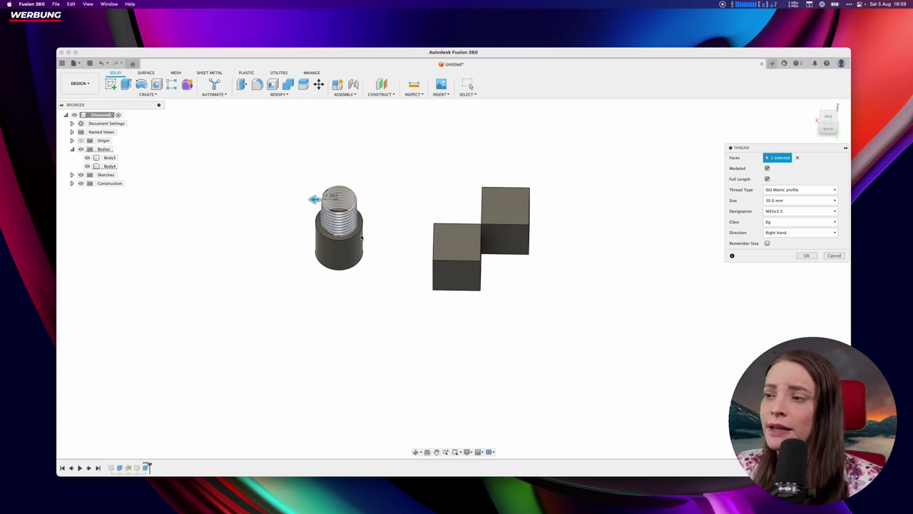
scroll(360, 236, "up", 2)
scroll(360, 237, "up", 2)
scroll(357, 233, "up", 2)
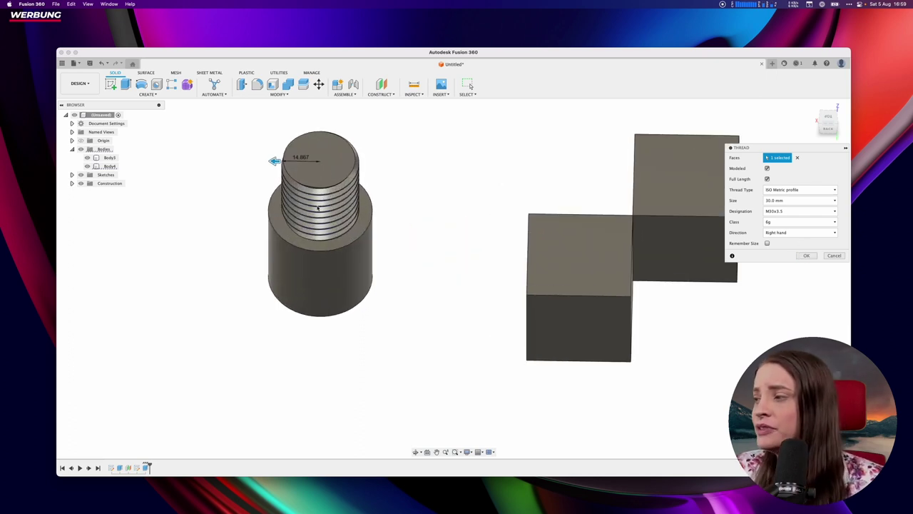
left_click(767, 179)
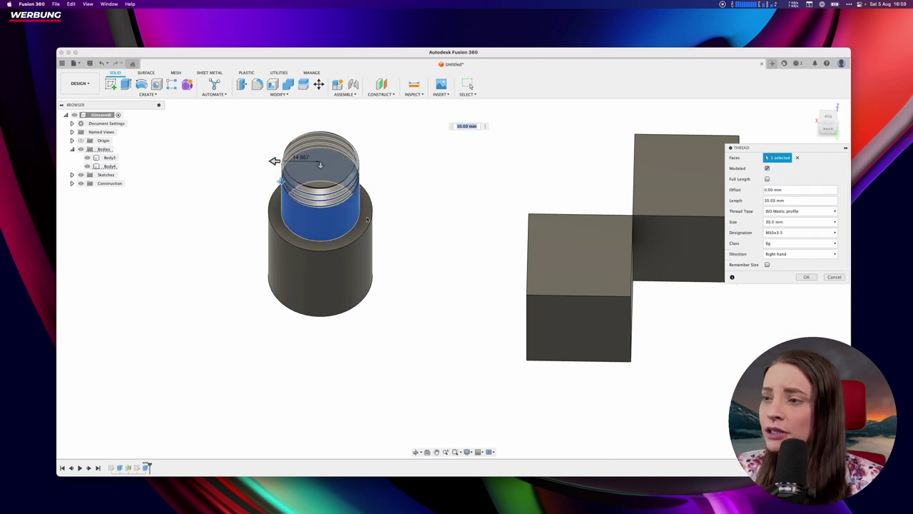
left_click_drag(281, 184, 281, 207)
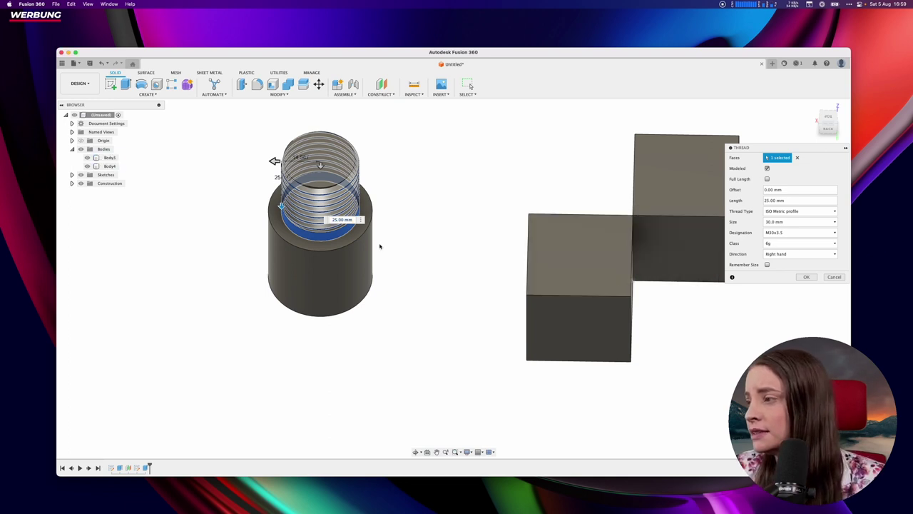
left_click(767, 179)
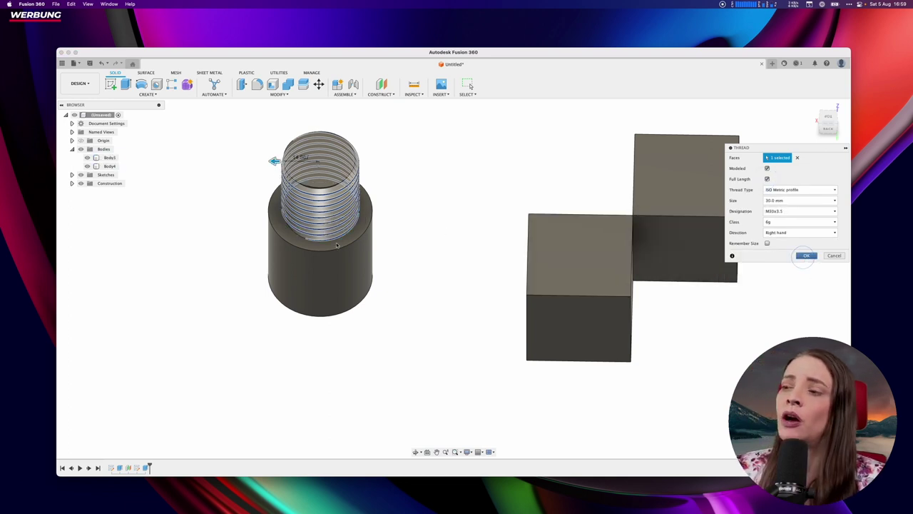
left_click(805, 256)
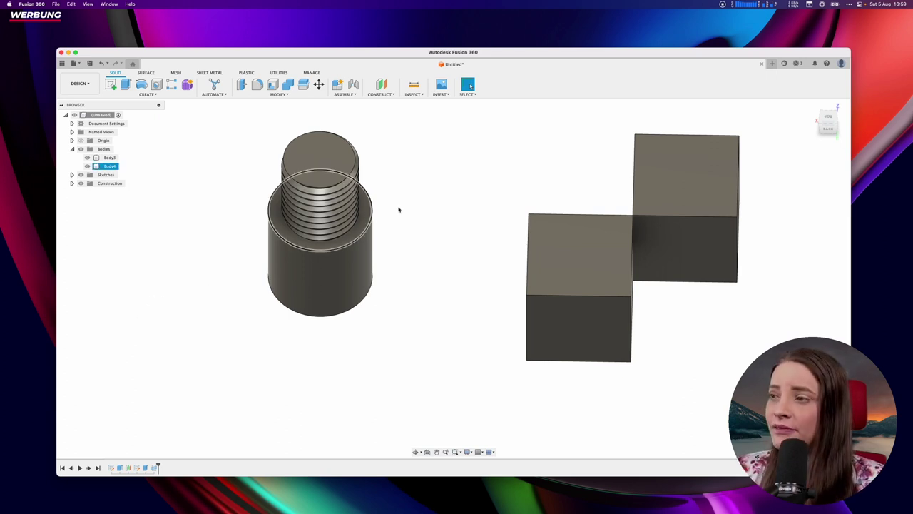
left_click(381, 95)
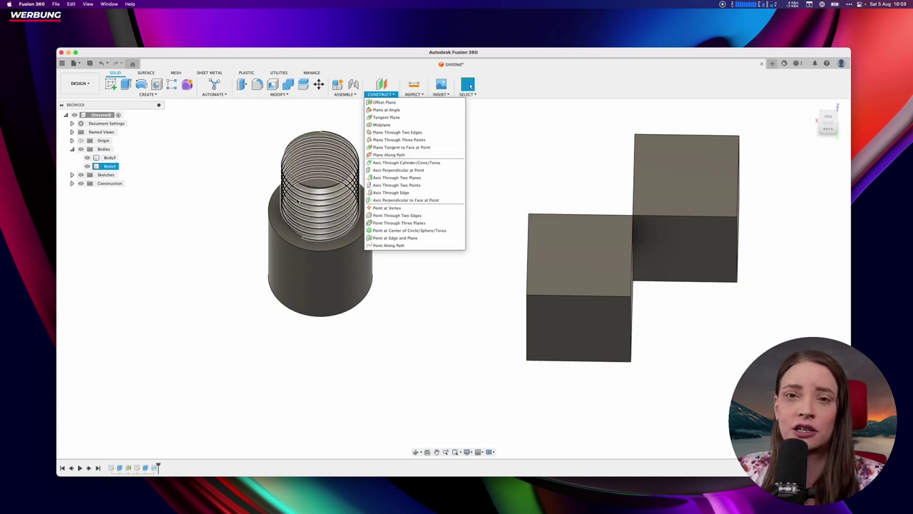
Step: Create a construction plane about halfway along the thread helix path
left_click(389, 154)
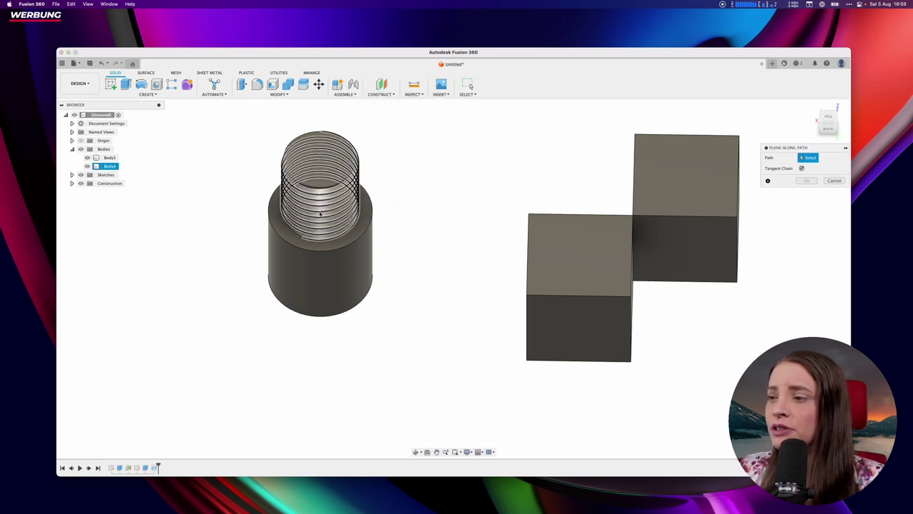
left_click(320, 214)
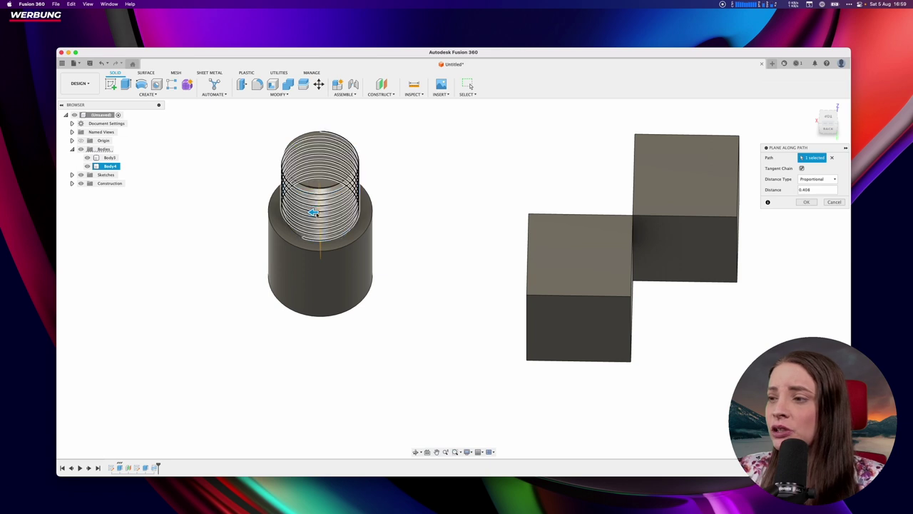
mouse_move(314, 212)
left_mouse_down()
mouse_move(297, 235)
mouse_move(355, 198)
mouse_move(343, 163)
mouse_move(353, 178)
mouse_move(298, 235)
left_mouse_up()
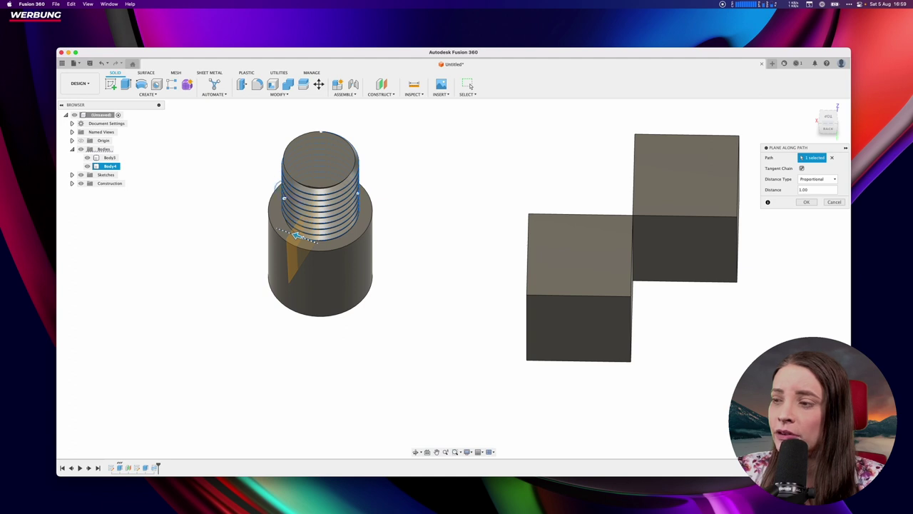
mouse_move(297, 235)
left_mouse_down()
mouse_move(347, 209)
mouse_move(312, 217)
left_mouse_up()
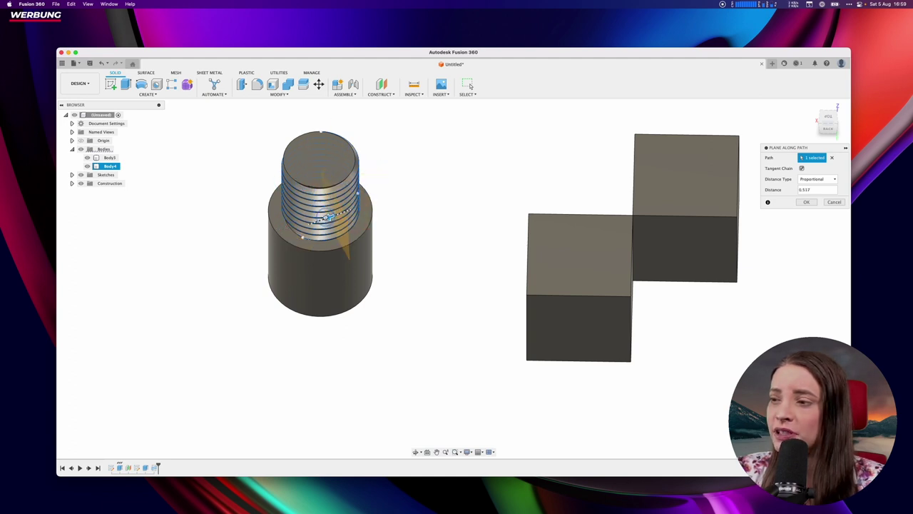
left_click(803, 203)
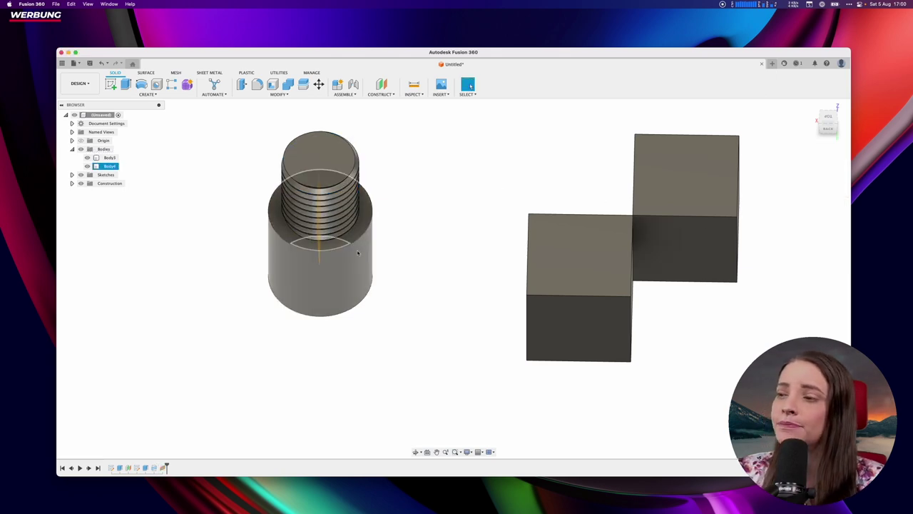
Step: Sketch a circle centred at the origin on the new path plane and finish the sketch
middle_click_drag(400, 235, 337, 125, "shift")
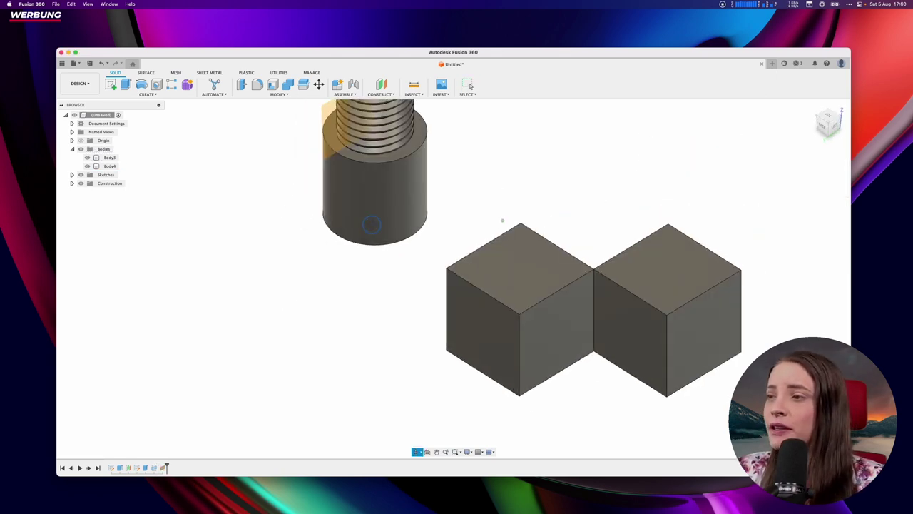
left_click(337, 126)
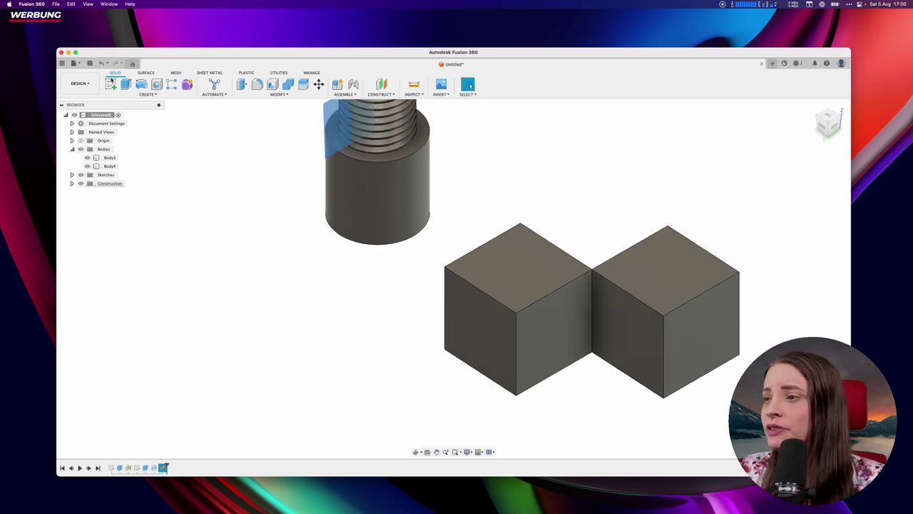
left_click(110, 82)
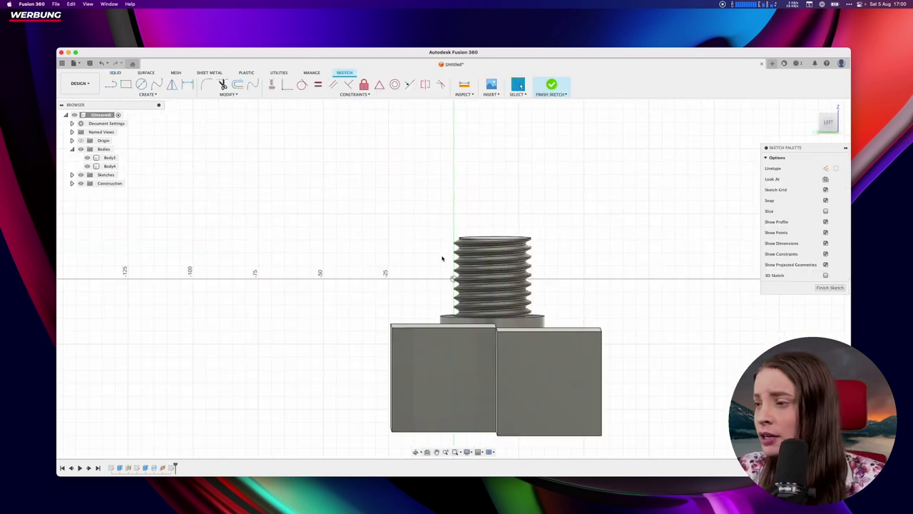
key("c")
left_click(454, 278)
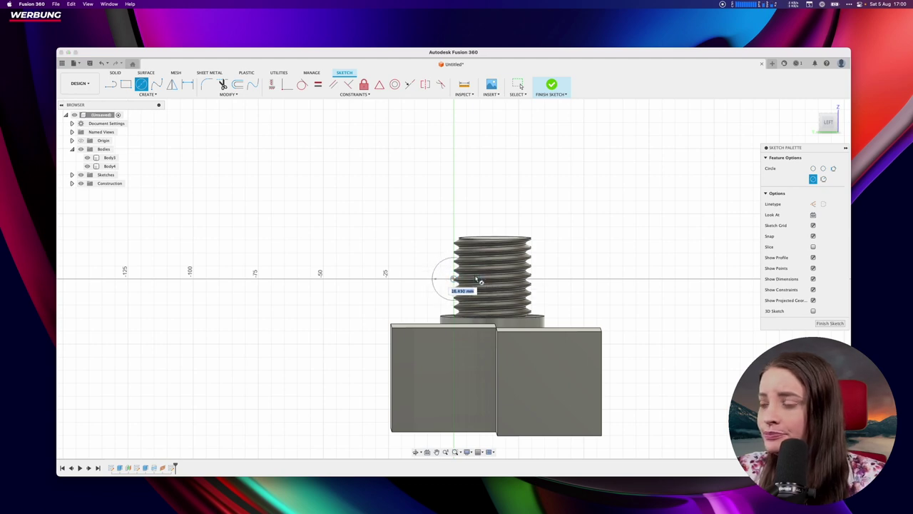
left_click(471, 287)
key("Escape")
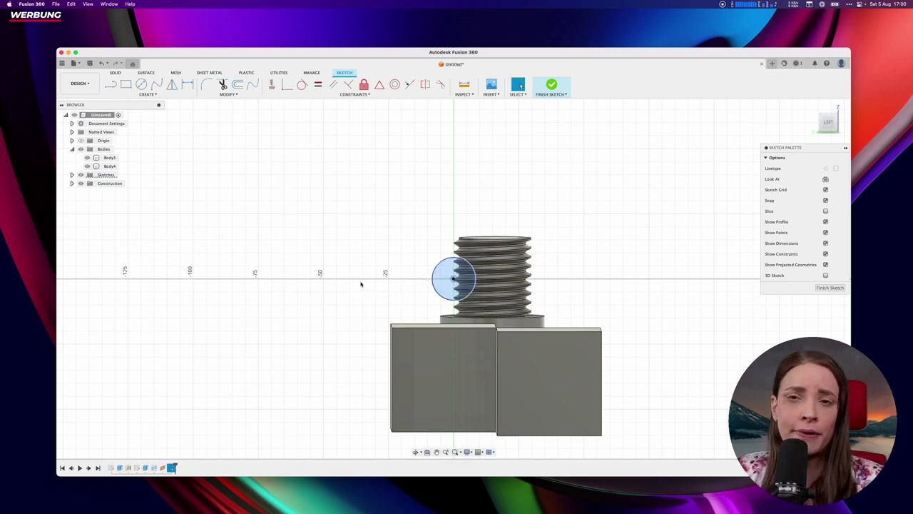
left_click(837, 288)
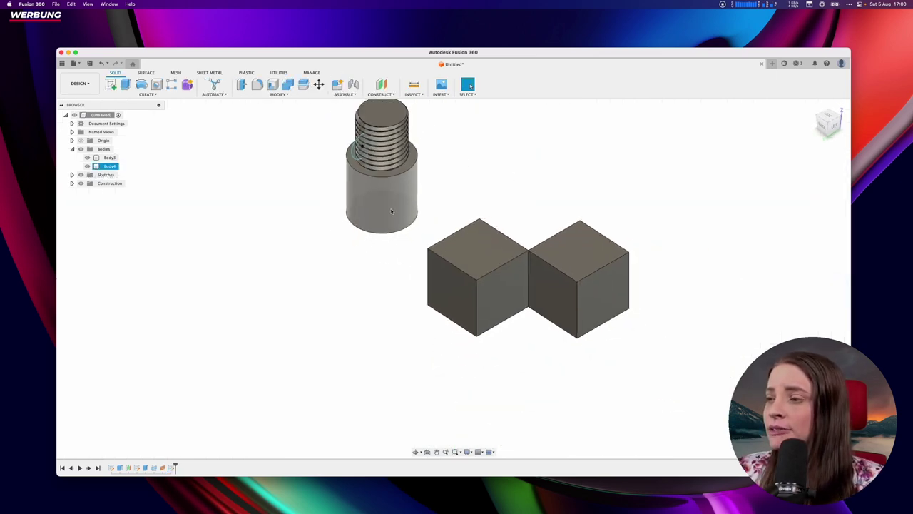
Step: Create a construction axis through the centre of the lower cylinder
left_click(381, 94)
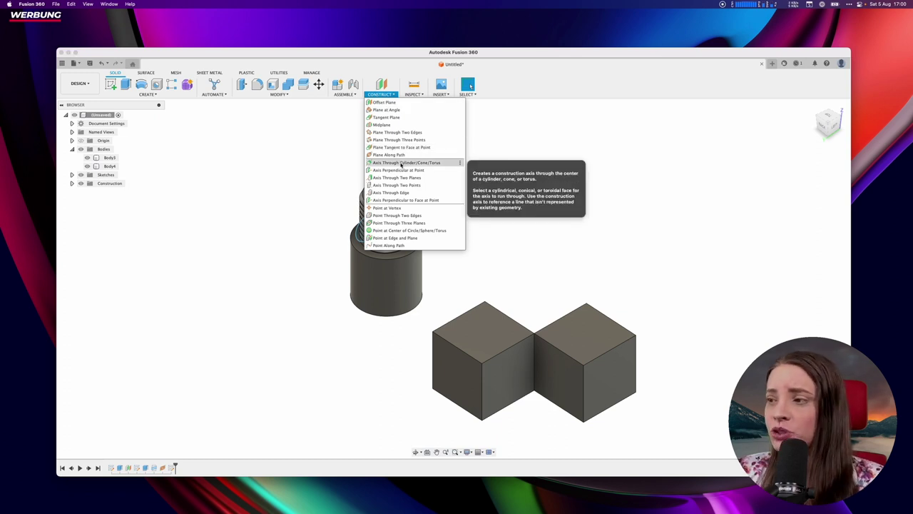
left_click(401, 163)
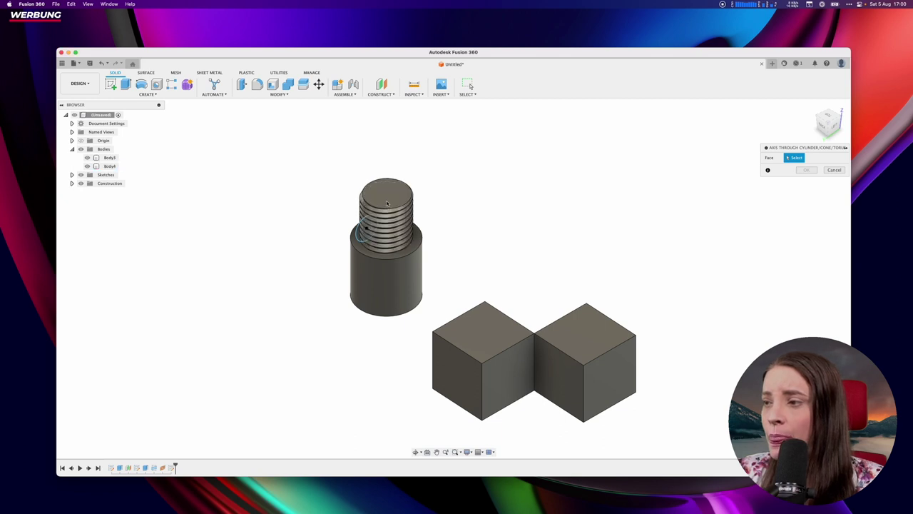
left_click(399, 289)
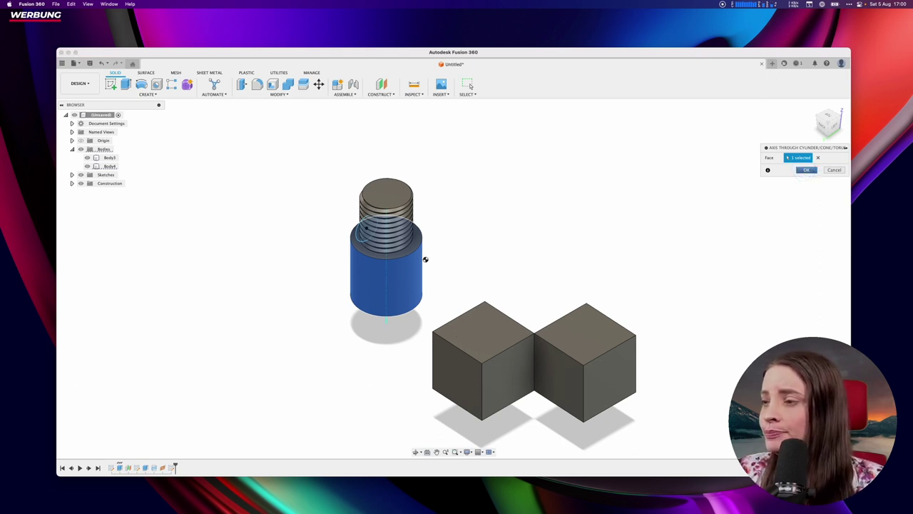
key("Return")
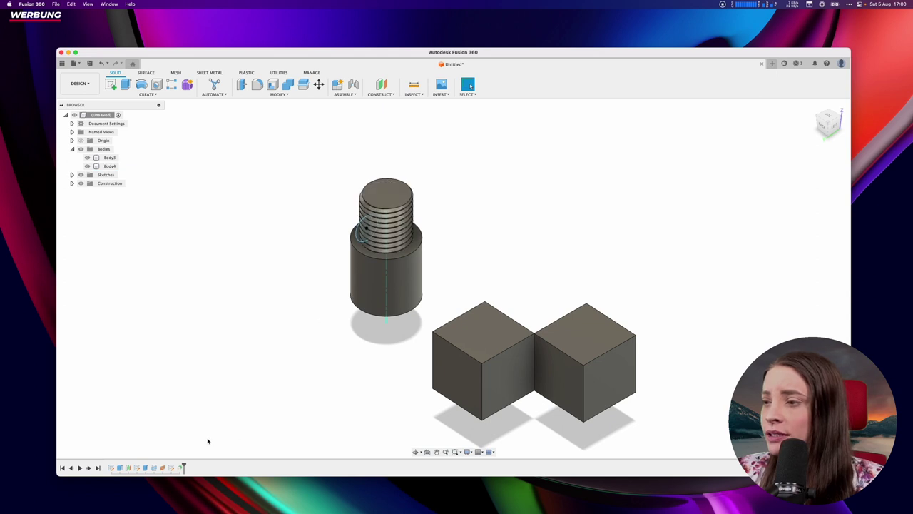
Step: Revolve-cut the sketched circle 360° around that axis to carve a groove into the upper cylinder
left_click(359, 232)
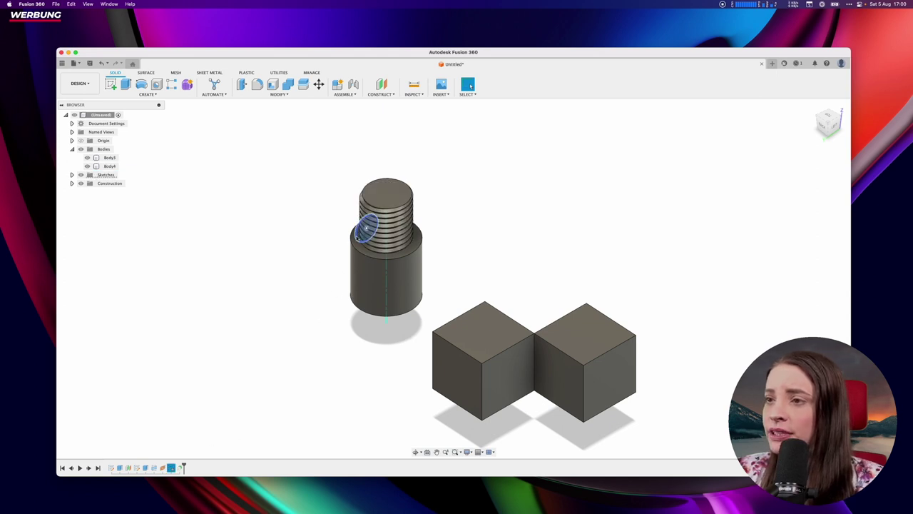
left_click(143, 87)
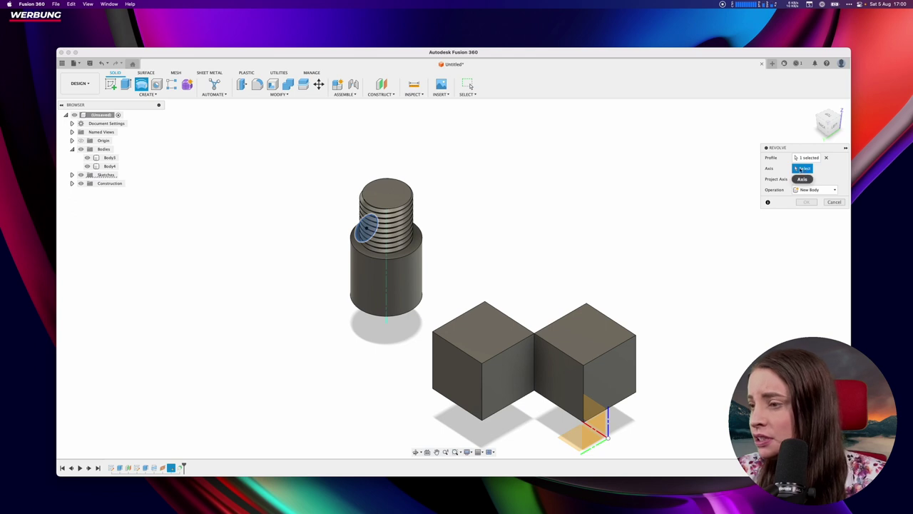
left_click(385, 321)
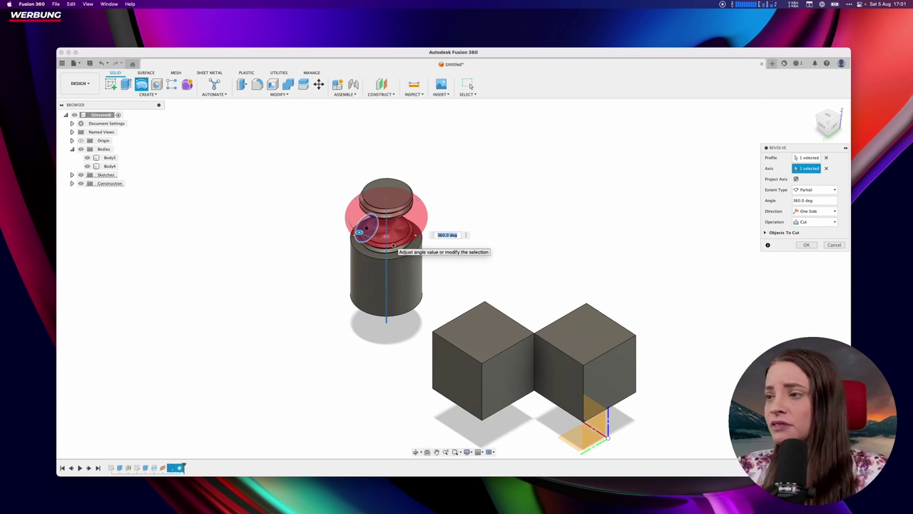
left_click(805, 247)
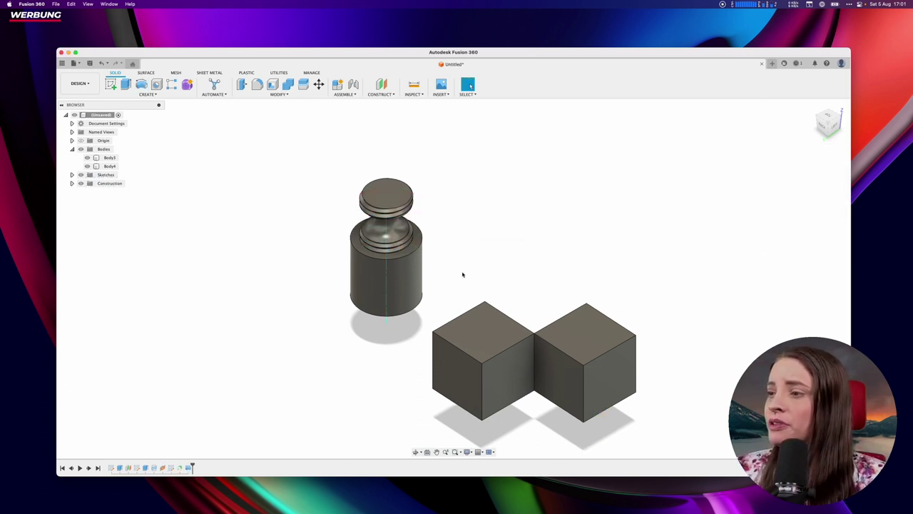
middle_click_drag(459, 267, 447, 247, "shift")
left_click_drag(446, 247, 405, 255)
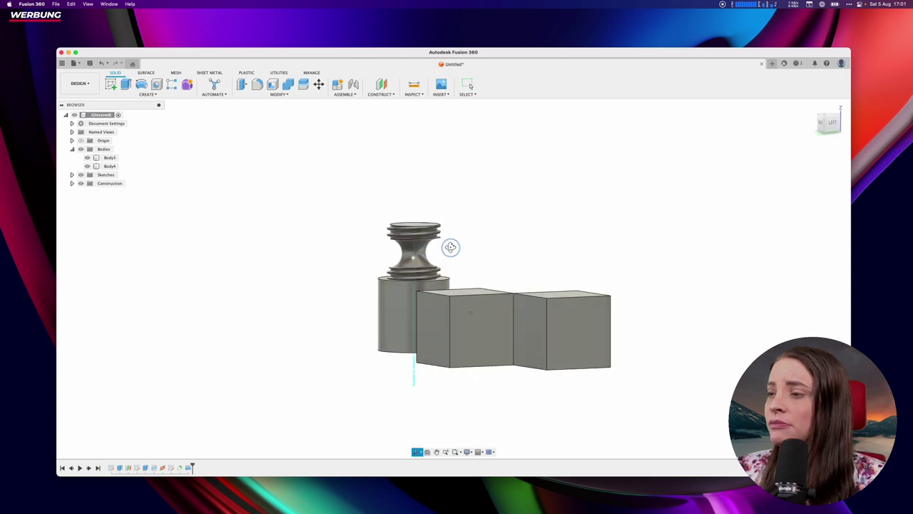
key("Escape")
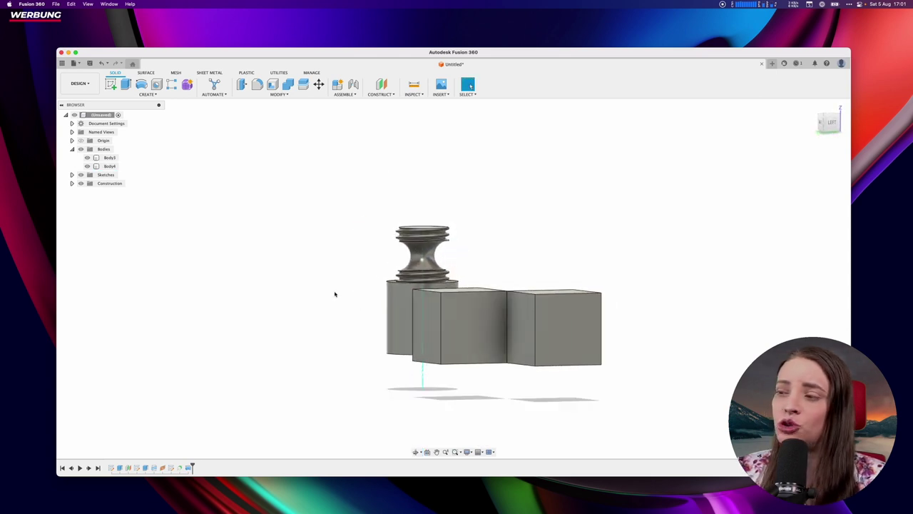
middle_click_drag(334, 294, 350, 299, "shift")
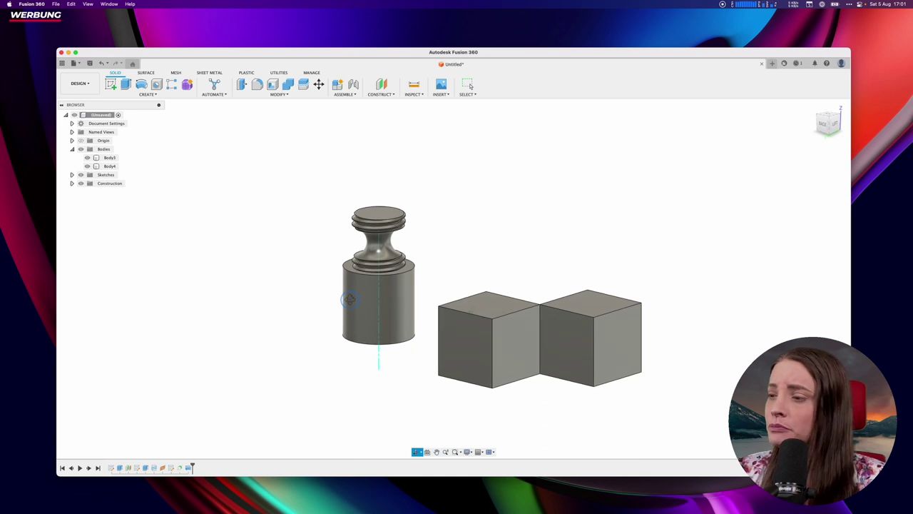
left_click_drag(349, 300, 473, 312)
key("Escape")
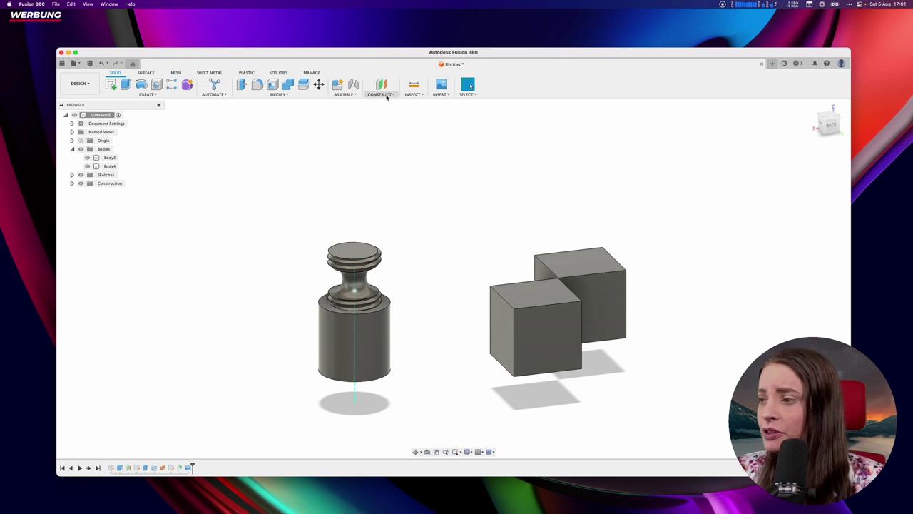
Step: Create a construction plane angled 45° hinged on the front cube's top front edge
middle_click_drag(670, 283, 566, 278)
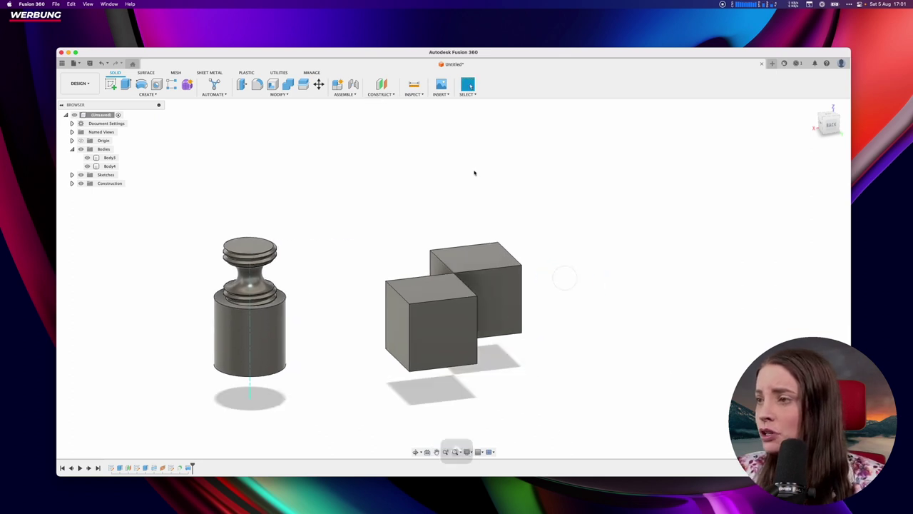
left_click(385, 95)
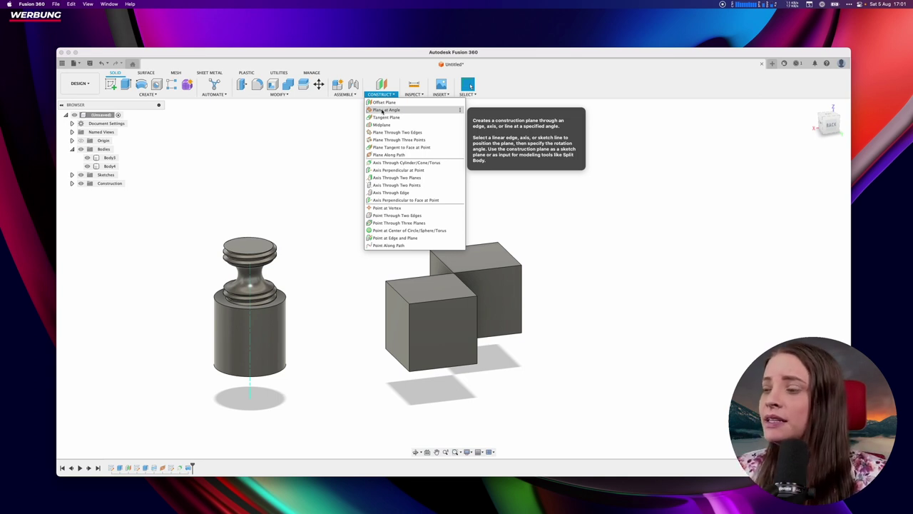
left_click(382, 110)
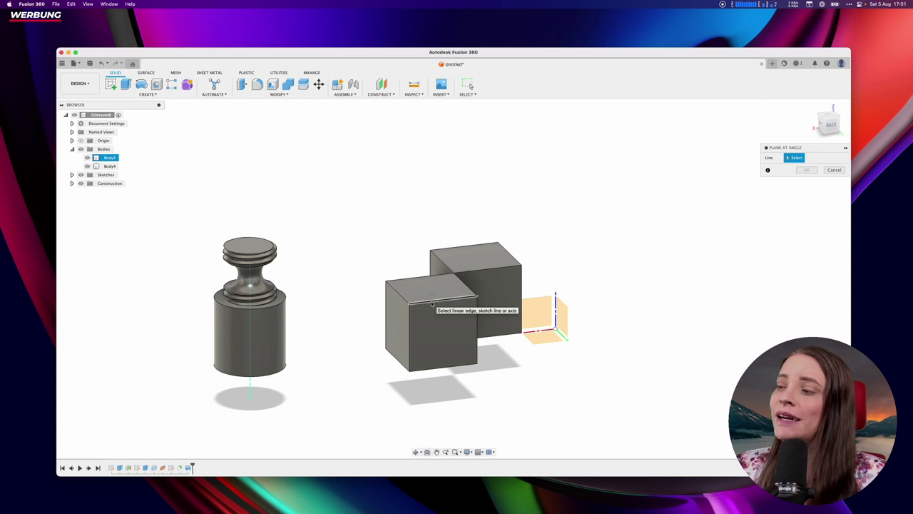
left_click(430, 304)
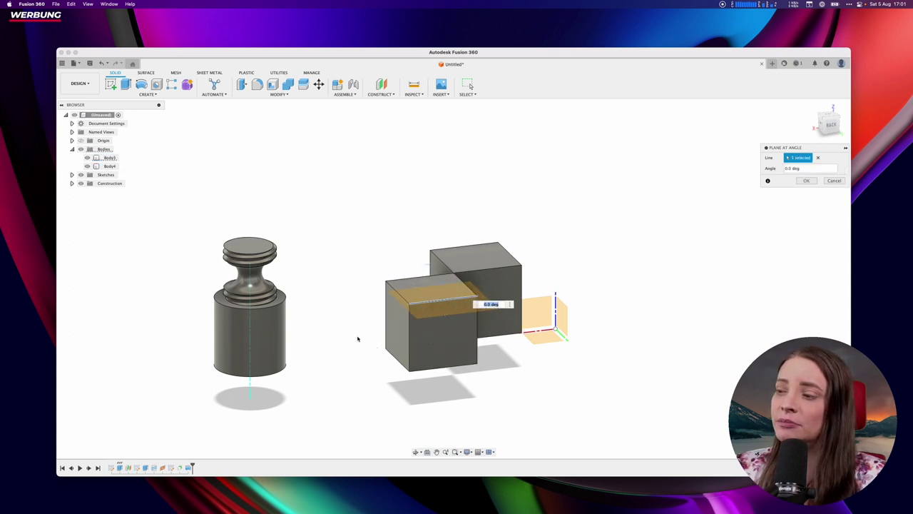
middle_click_drag(360, 338, 389, 329, "shift")
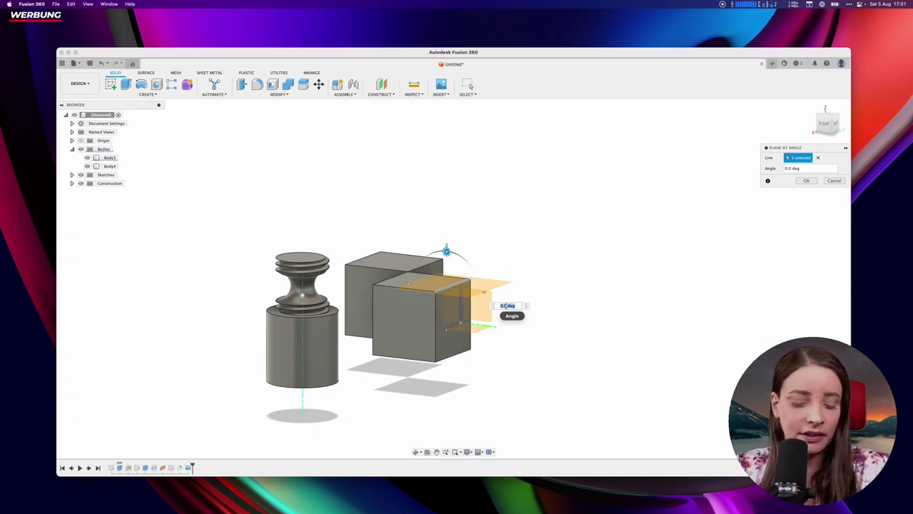
type("45")
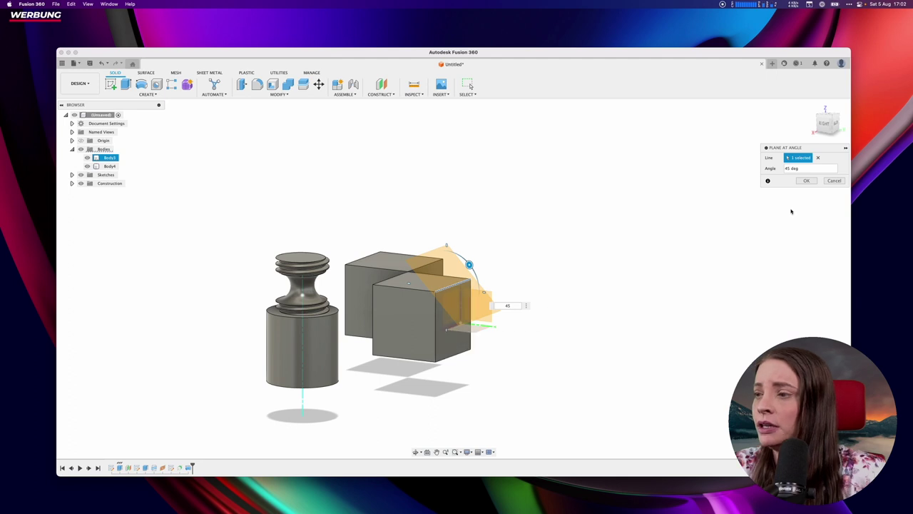
key("Return")
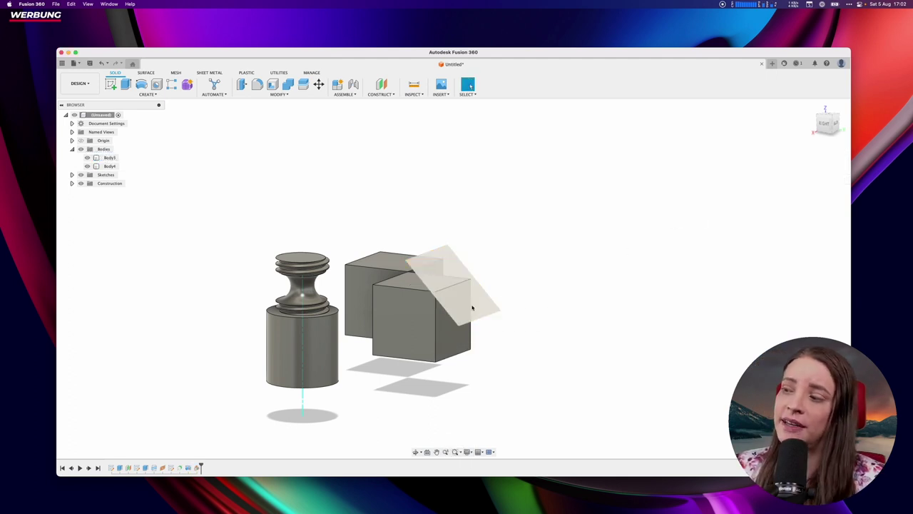
left_click(110, 84)
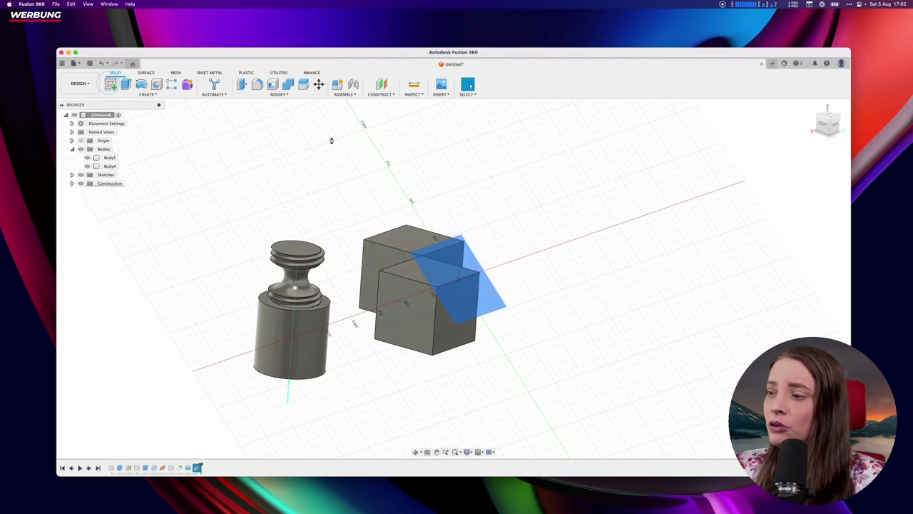
Step: On the 45° plane, draw a 30 mm circle centred at the sketch origin and finish the sketch
left_click(427, 304)
left_click(126, 84)
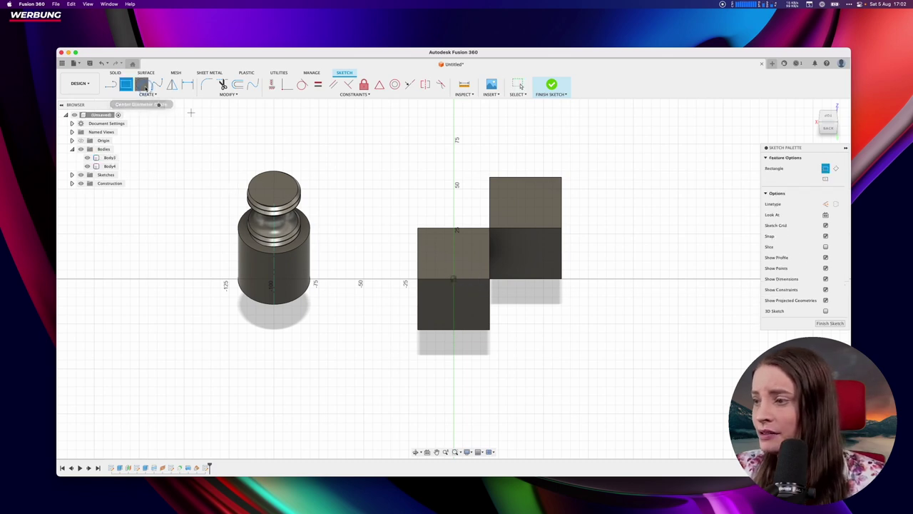
left_click(141, 84)
left_click(462, 280)
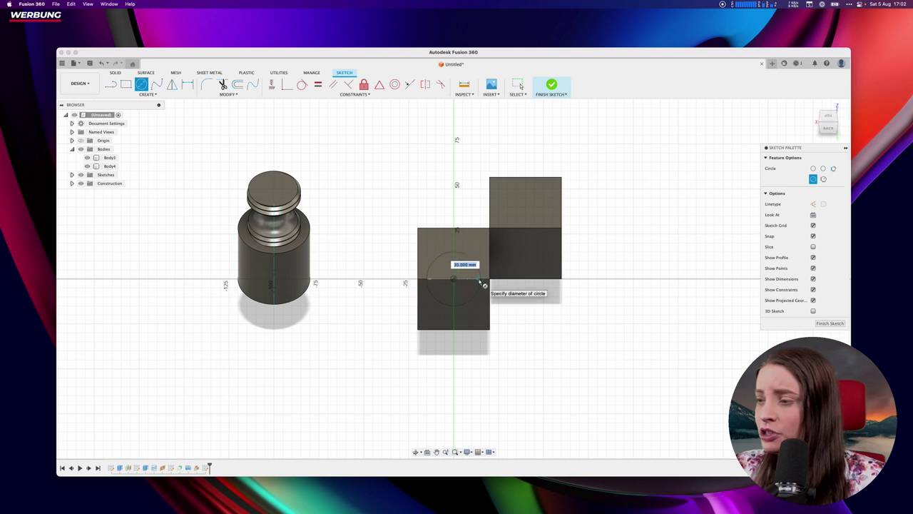
left_click(483, 283)
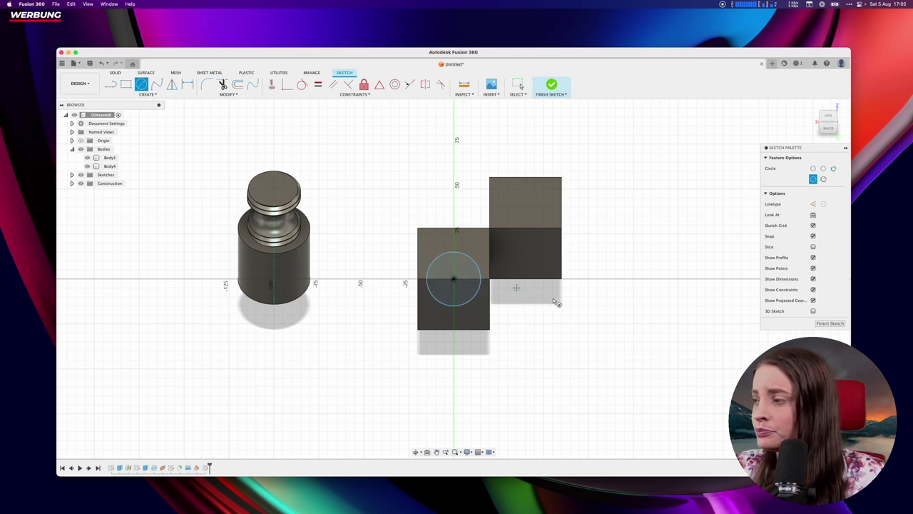
left_click(829, 323)
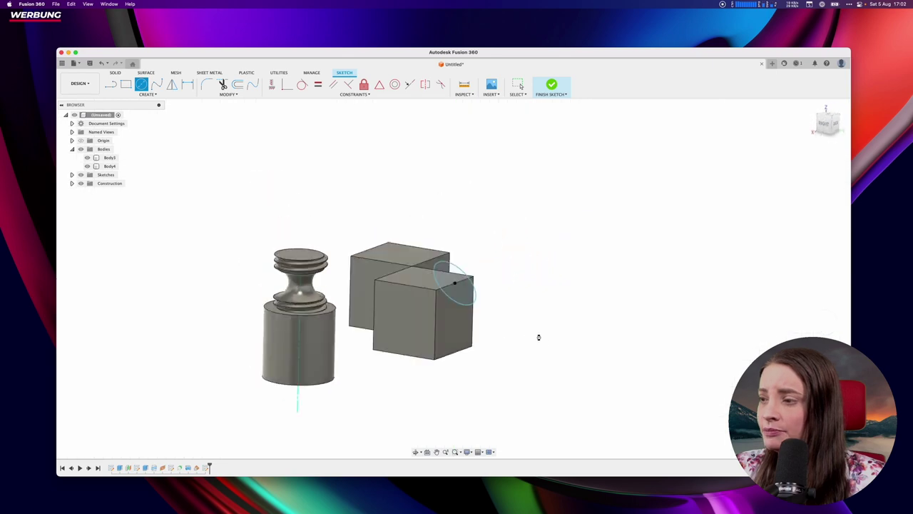
left_click(444, 278)
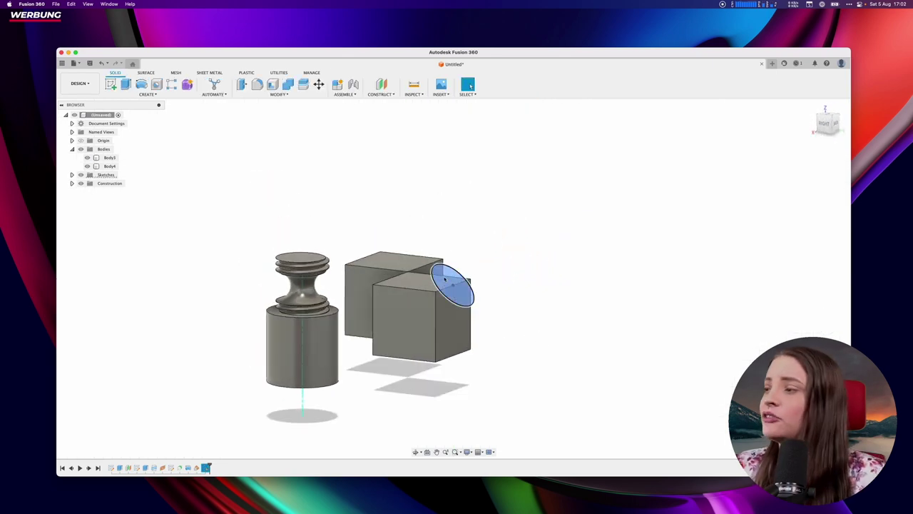
Step: Extrude the circle two-sided, 35 mm and 30 mm, joining the slanted cylinder to the front cube
key("e")
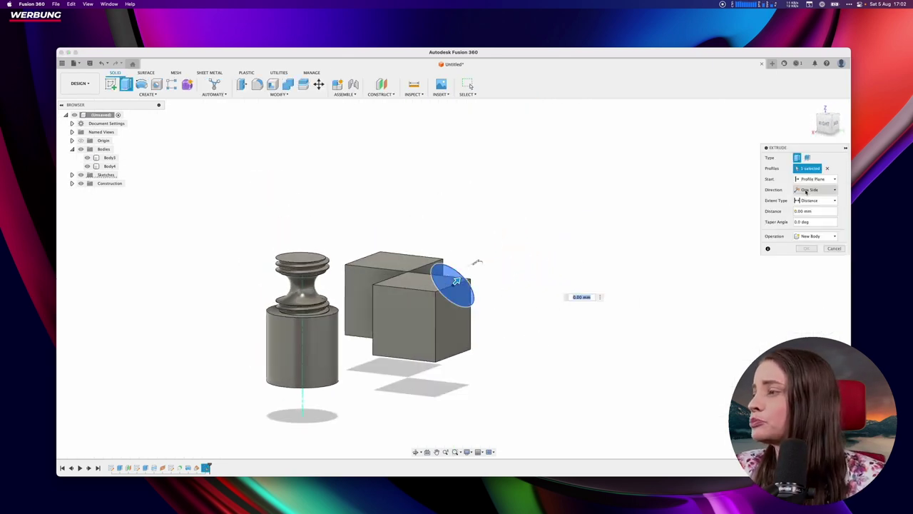
left_click(813, 189)
left_click(809, 210)
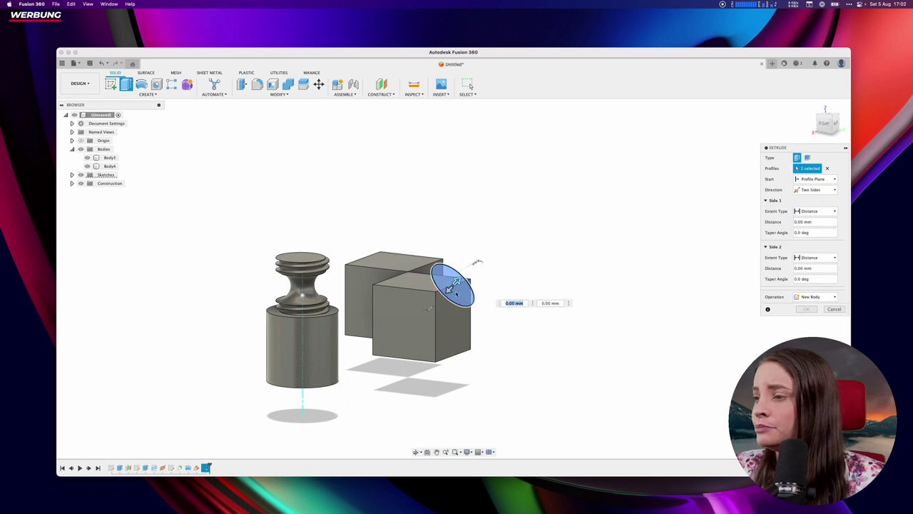
mouse_move(448, 288)
left_mouse_down()
mouse_move(430, 300)
mouse_move(495, 243)
mouse_move(507, 254)
left_mouse_up()
type("30")
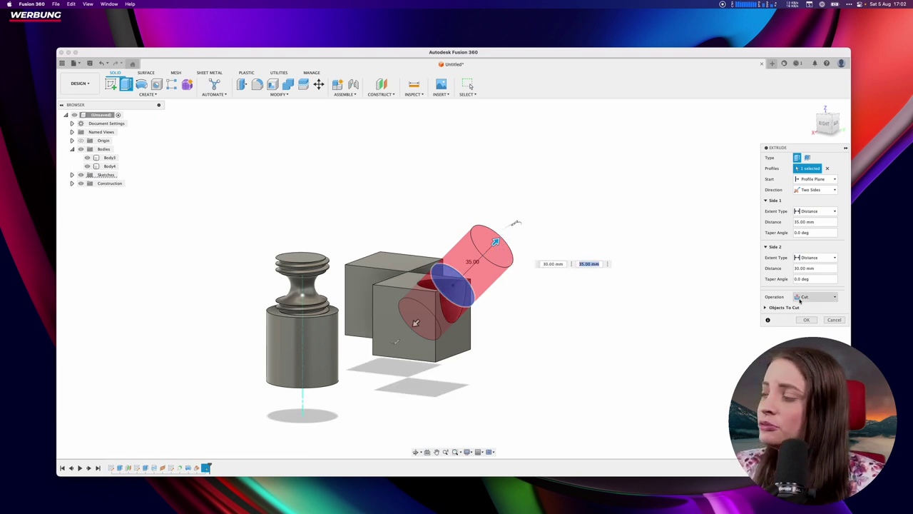
left_click(820, 298)
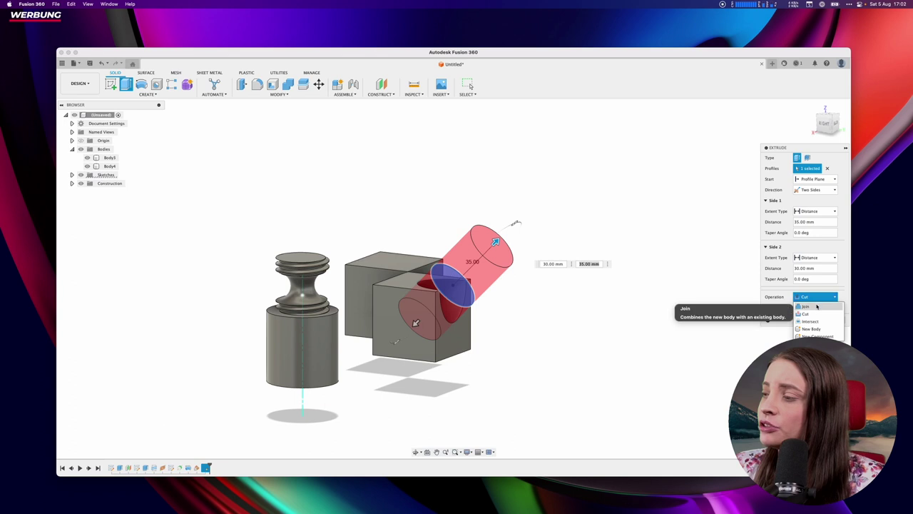
left_click(817, 309)
left_click(806, 309)
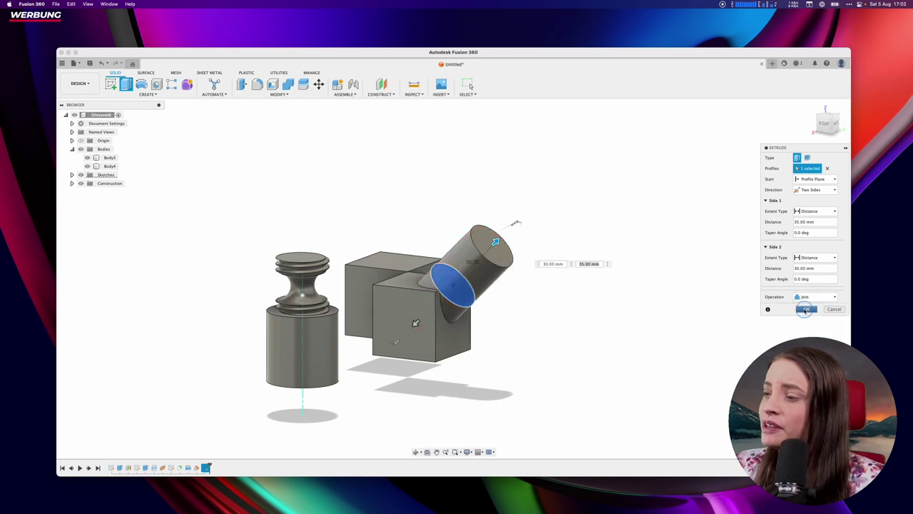
mouse_move(575, 320)
middle_mouse_down("shift")
mouse_move(567, 338)
mouse_move(530, 358)
mouse_move(490, 322)
mouse_move(479, 335)
middle_mouse_up("shift")
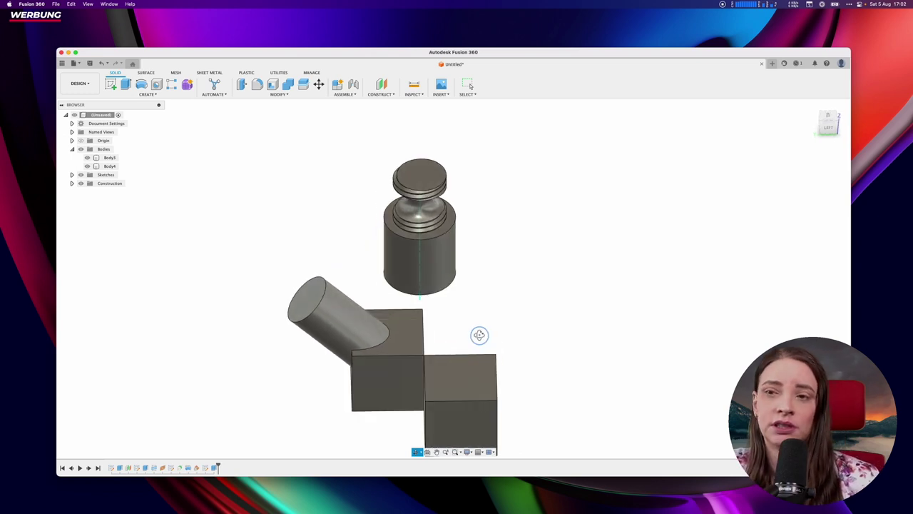
key("F6")
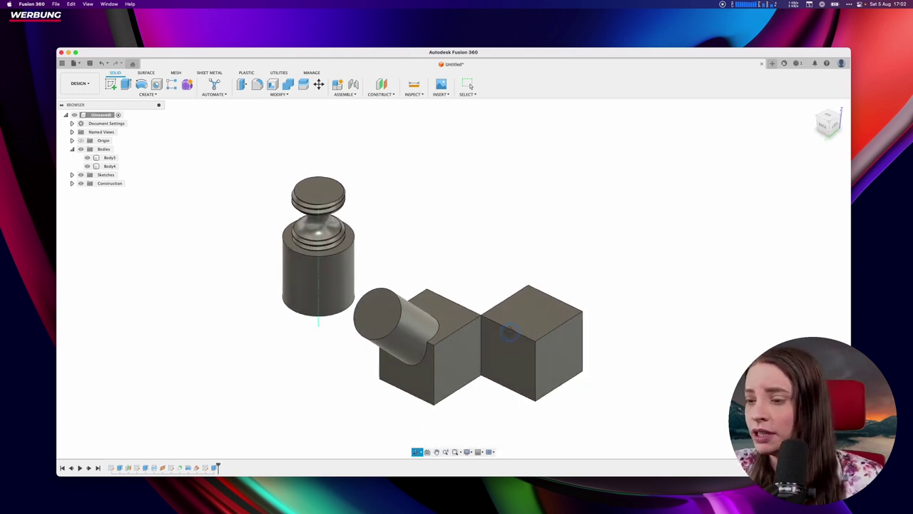
Step: Edit the slanted cylinder extrusion, switching its operation from Join to Cut
double_click(213, 467)
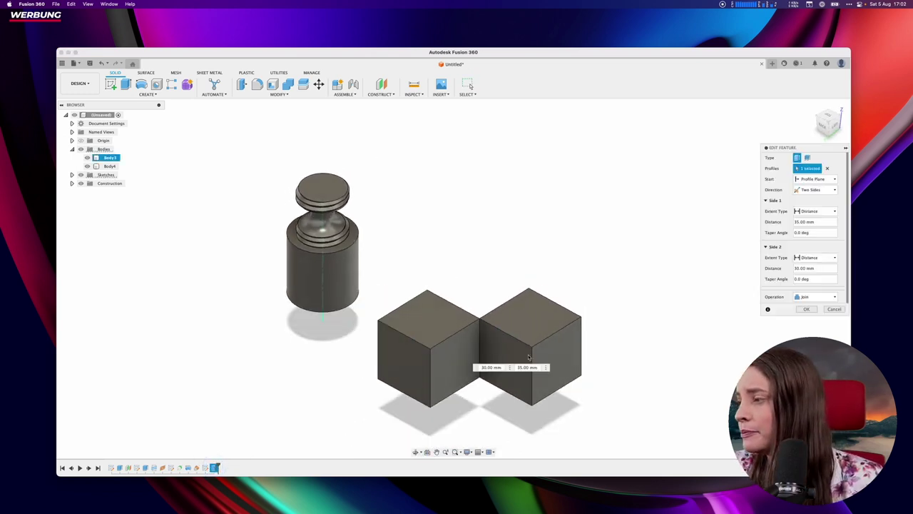
left_click(808, 303)
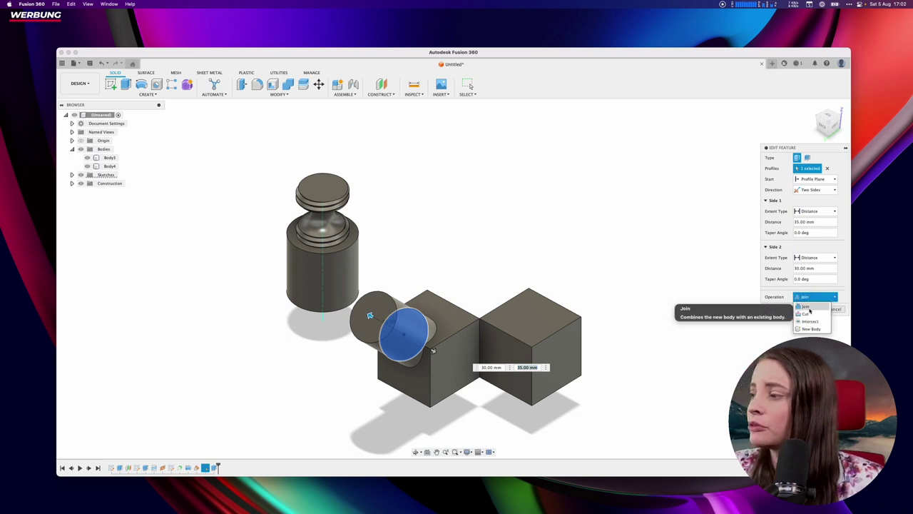
left_click(806, 309)
left_click(806, 320)
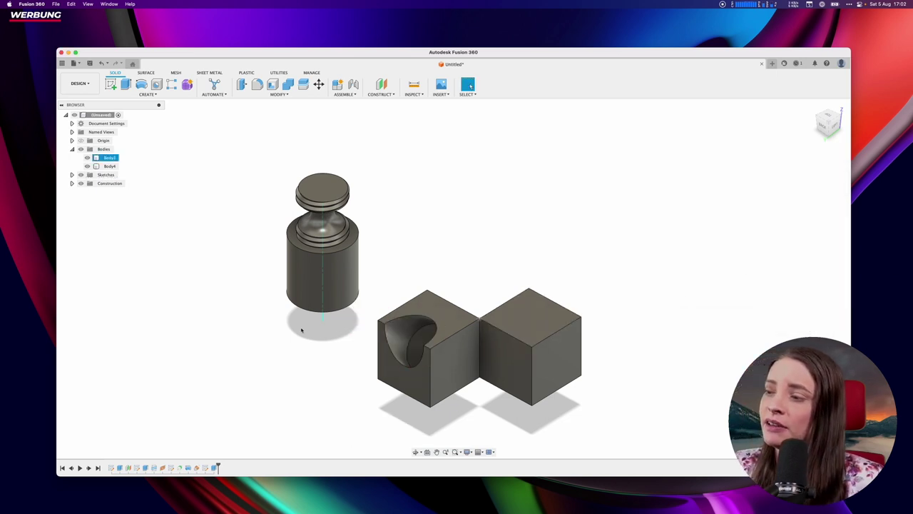
middle_click_drag(301, 319, 367, 341, "shift")
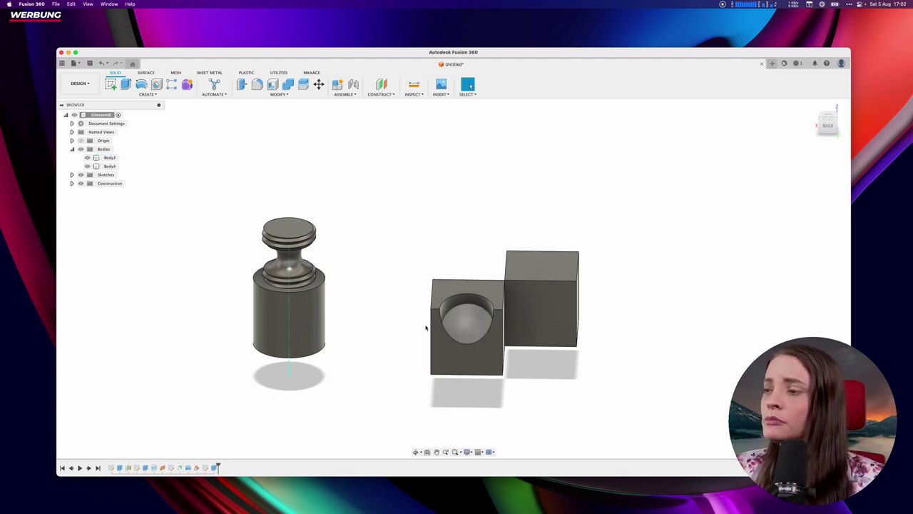
Step: Create a tangent plane on the grooved cylinder's side face, rotated at an angle around it
left_click(383, 95)
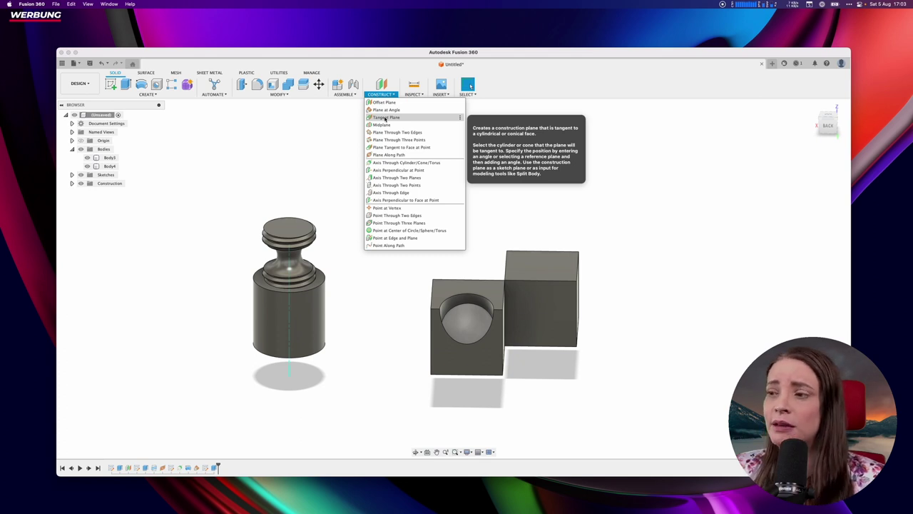
left_click(385, 119)
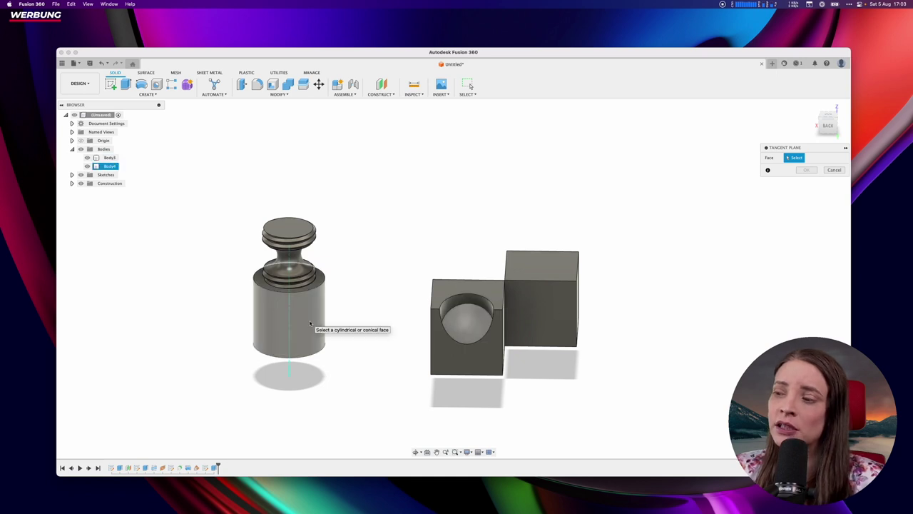
left_click(310, 323)
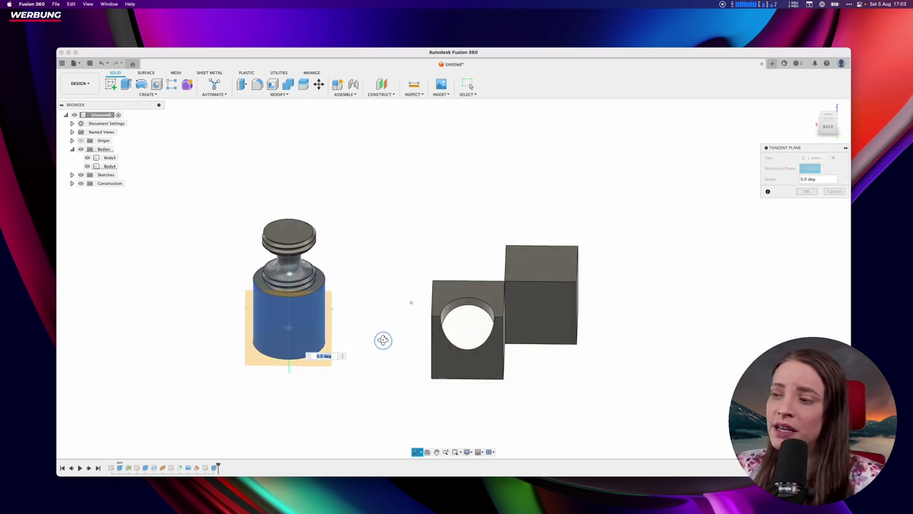
middle_click_drag(383, 339, 323, 363, "shift")
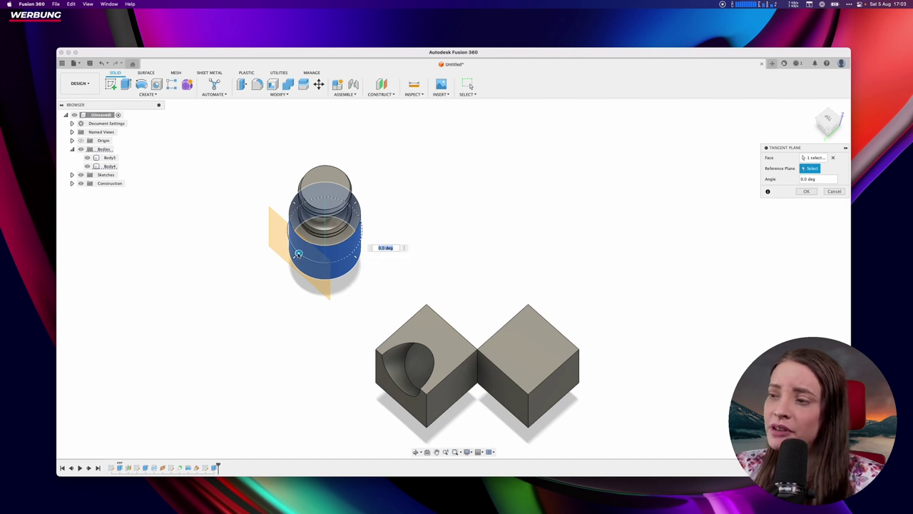
mouse_move(298, 253)
left_mouse_down()
mouse_move(330, 270)
mouse_move(360, 235)
mouse_move(309, 200)
mouse_move(291, 236)
mouse_move(328, 275)
mouse_move(364, 214)
mouse_move(292, 213)
mouse_move(291, 239)
mouse_move(314, 257)
mouse_move(338, 264)
mouse_move(346, 256)
left_mouse_up()
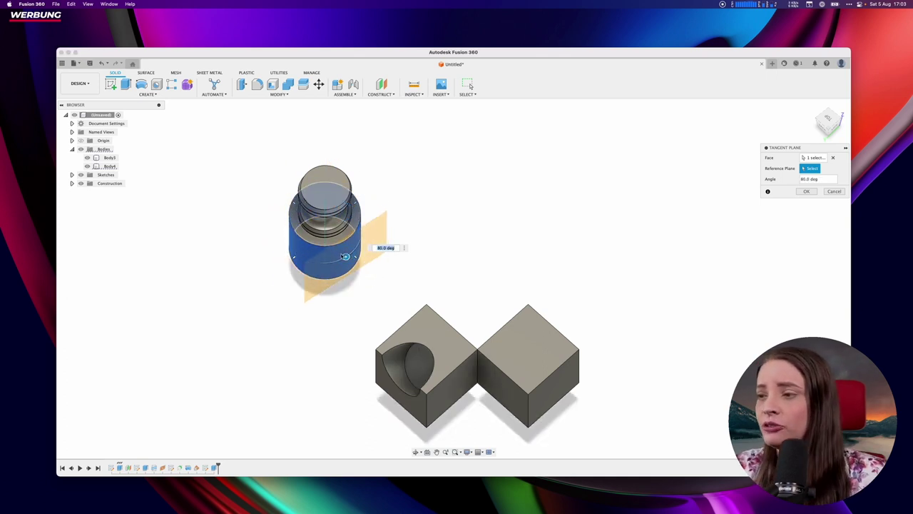
key("Return")
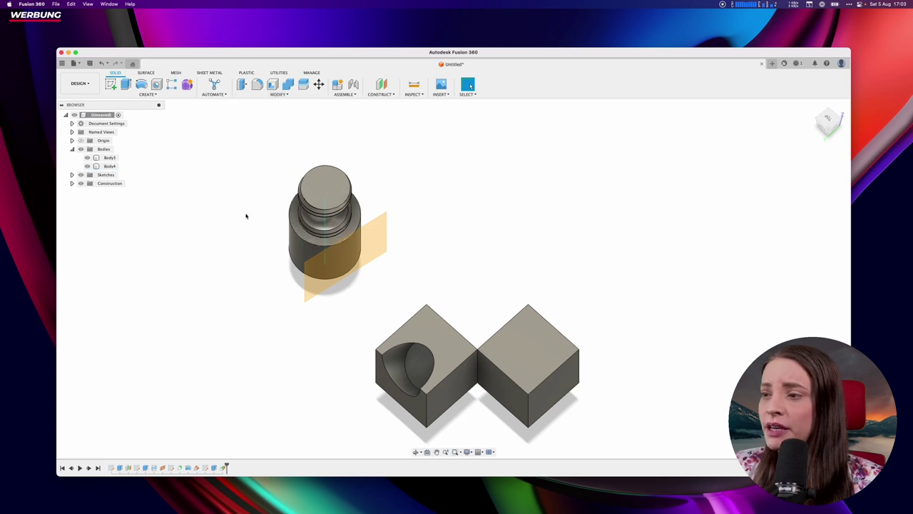
left_click(312, 277)
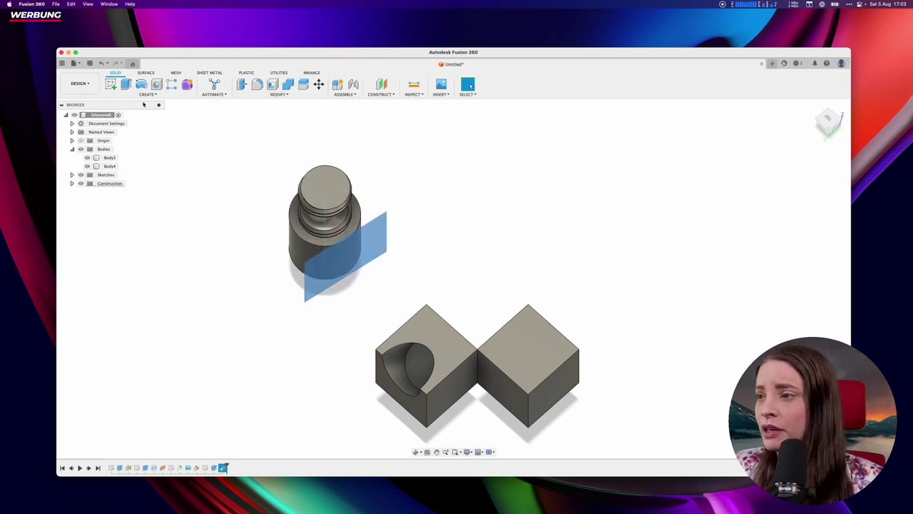
Step: Sketch a circle on the tangent plane against the cylinder's side
left_click(112, 85)
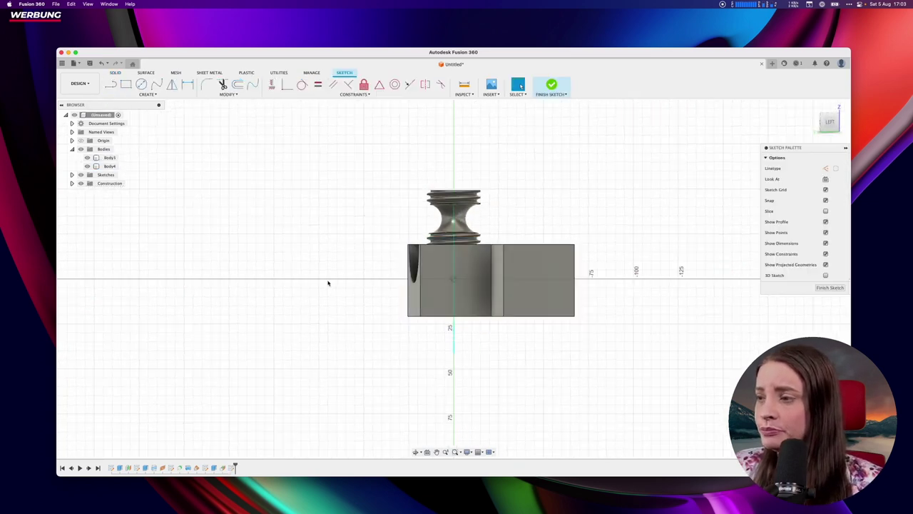
middle_click_drag(328, 281, 350, 309, "shift")
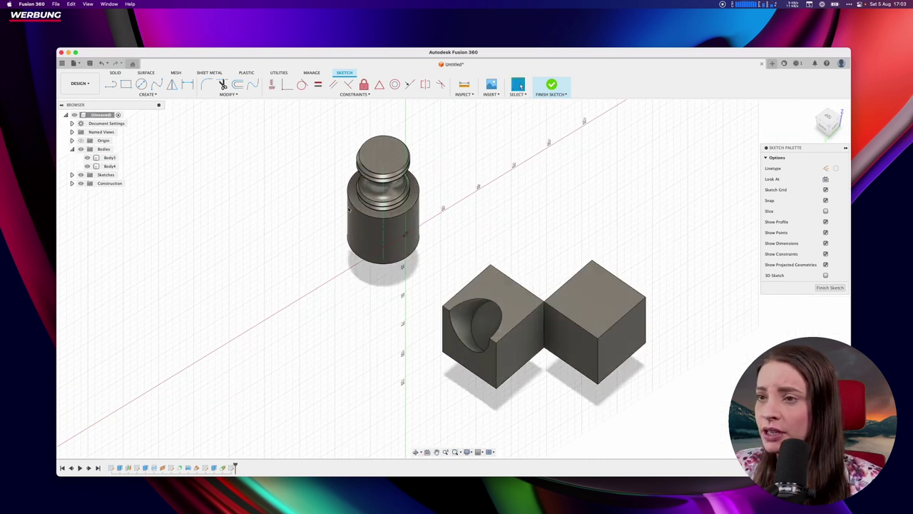
key("c")
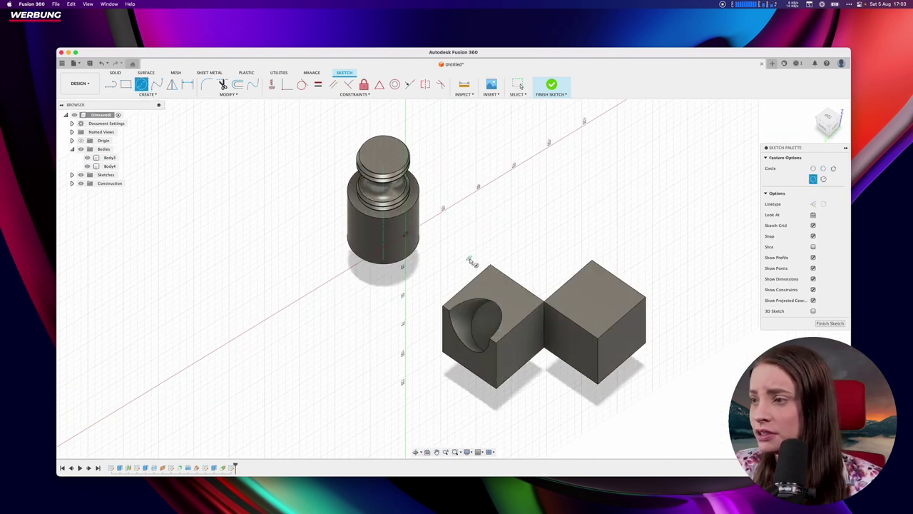
left_click(405, 234)
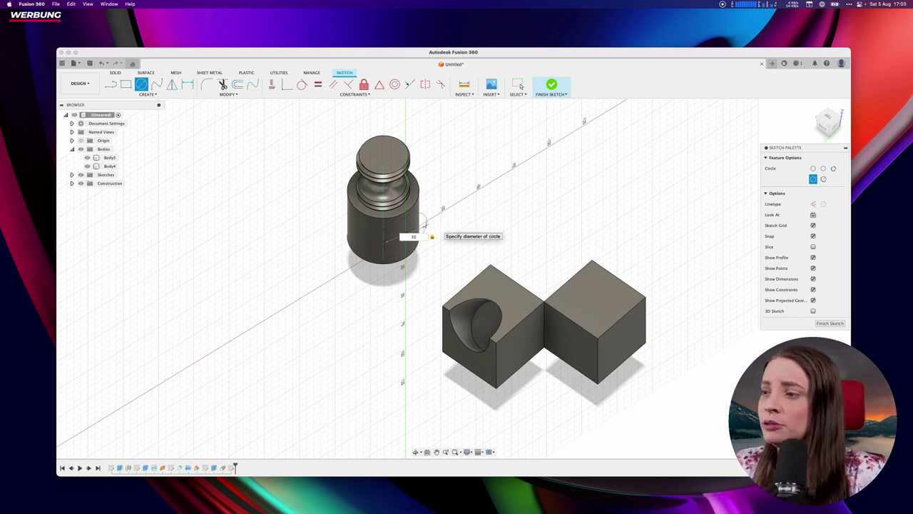
key("Return")
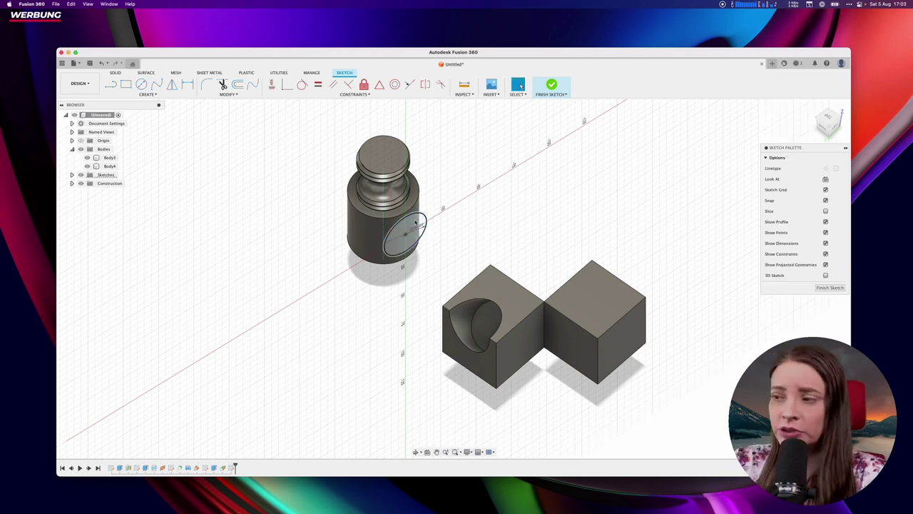
Step: Extrude the circle into the grooved cylinder as a cut, making a side hole
key("e")
left_click(412, 222)
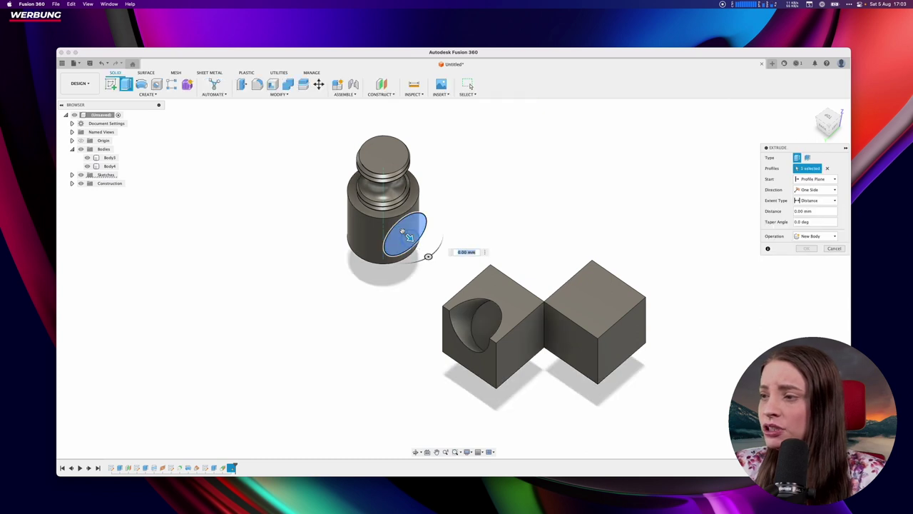
left_click_drag(408, 234, 350, 181)
key("Return")
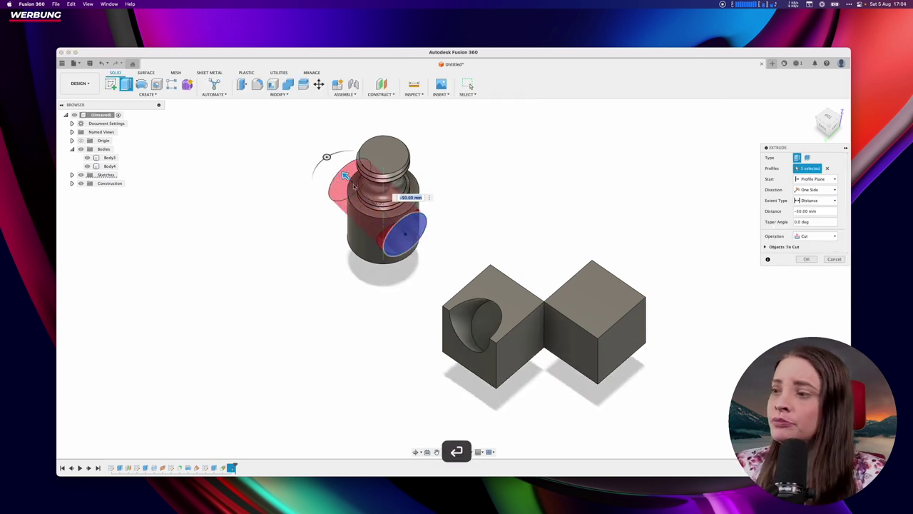
mouse_move(320, 285)
middle_mouse_down("shift")
mouse_move(419, 261)
mouse_move(407, 255)
middle_mouse_up("shift")
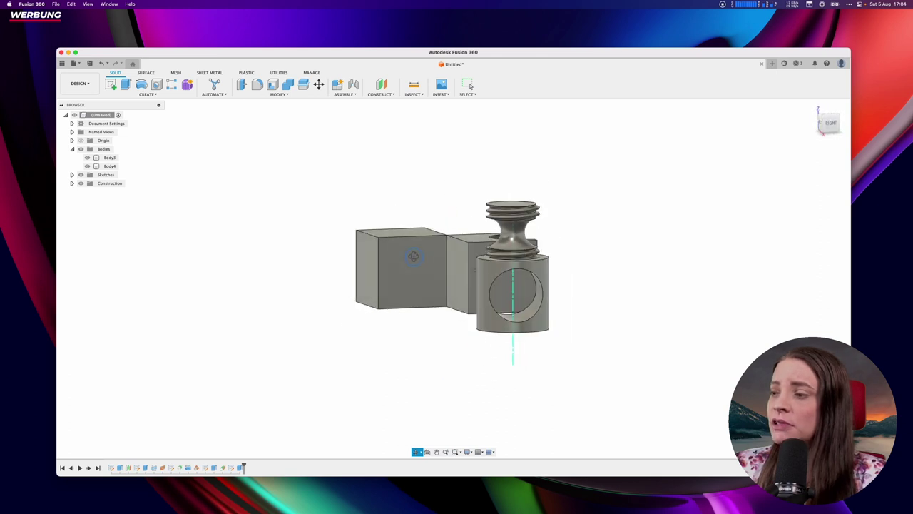
left_click(524, 298)
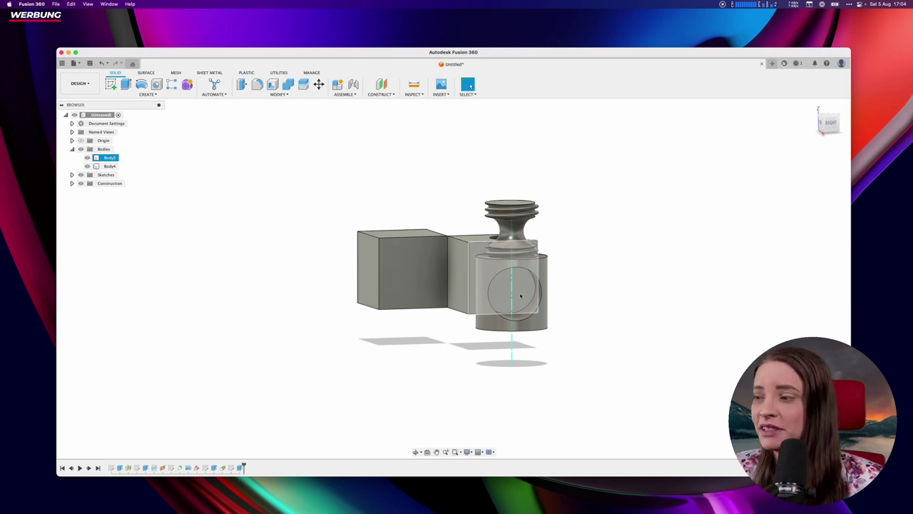
key("Escape")
mouse_move(692, 259)
middle_mouse_down("shift")
mouse_move(625, 277)
mouse_move(614, 265)
middle_mouse_up("shift")
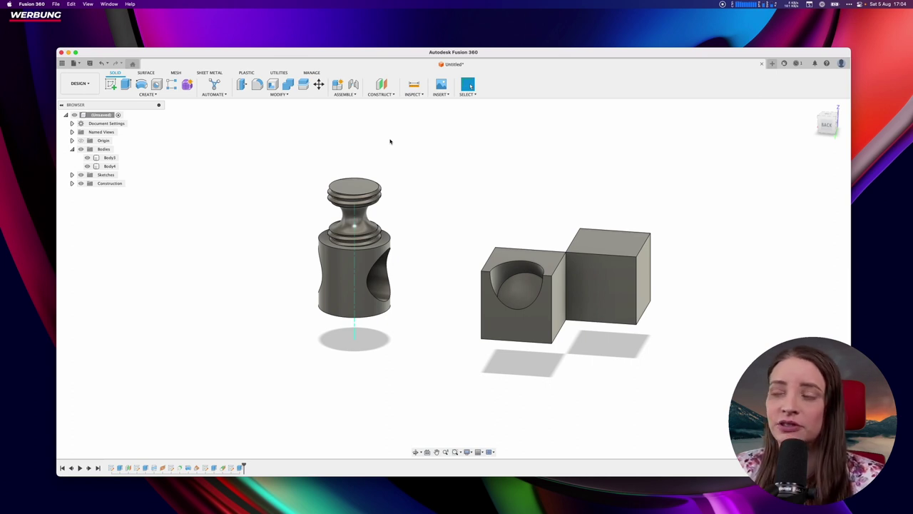
Step: Create a midplane between the plain cube's top and bottom faces
left_click(389, 93)
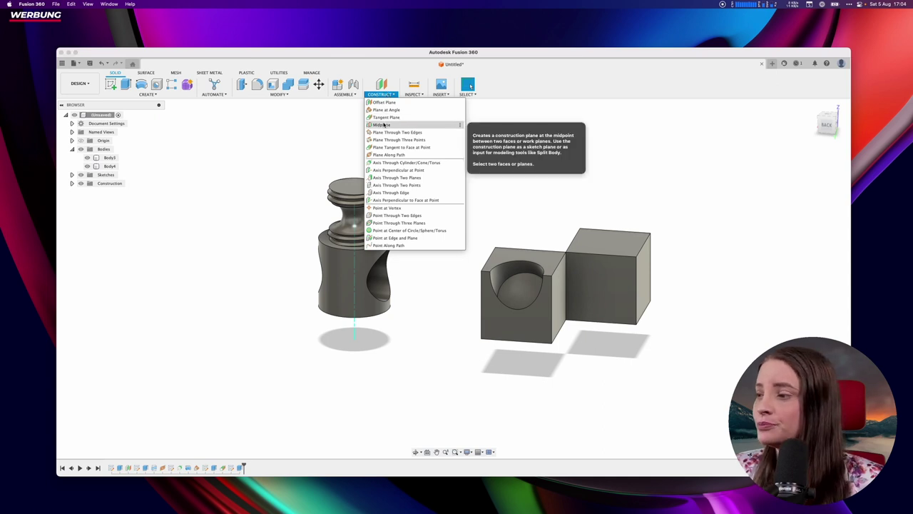
left_click(383, 125)
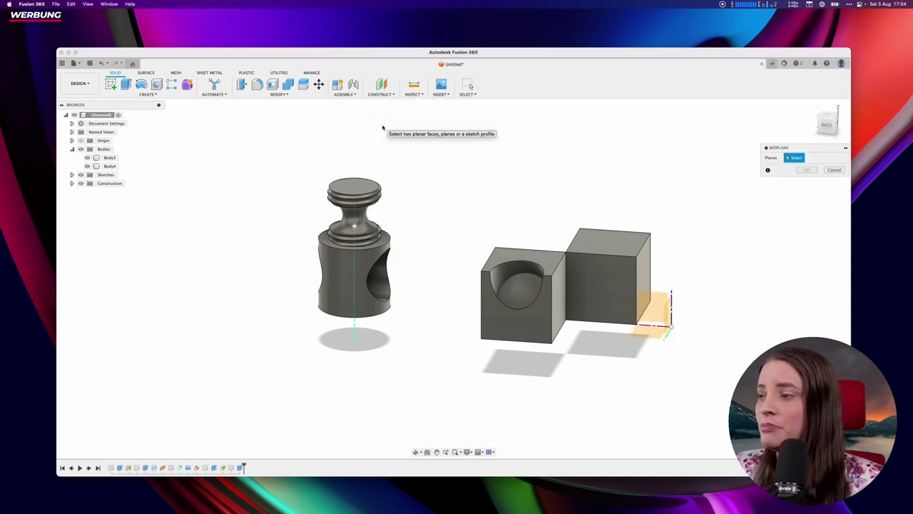
left_click(615, 250)
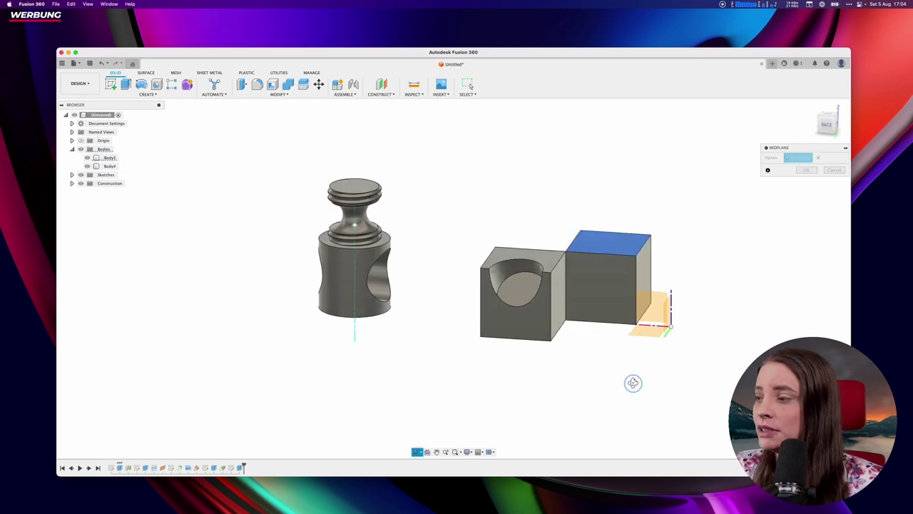
middle_click_drag(632, 381, 616, 306, "shift")
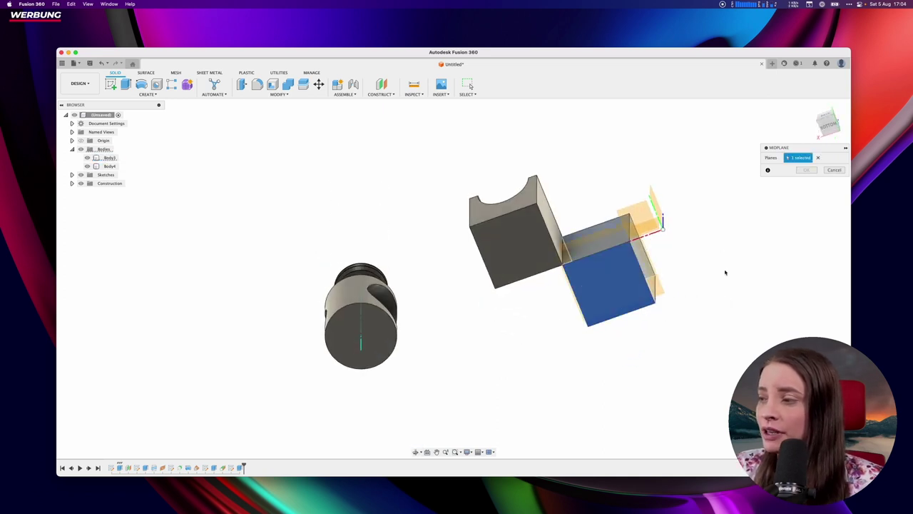
mouse_move(716, 252)
middle_mouse_down("shift")
mouse_move(720, 306)
mouse_move(648, 314)
middle_mouse_up("shift")
left_click(471, 324)
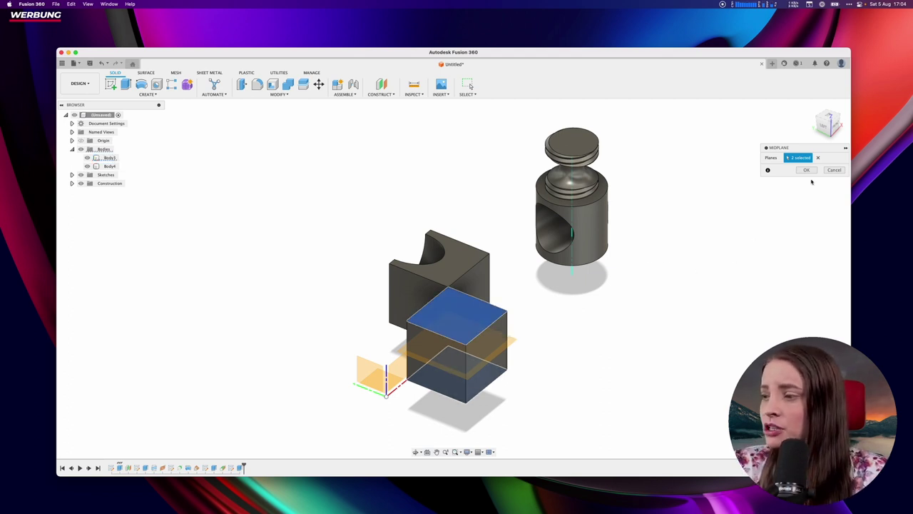
left_click(806, 170)
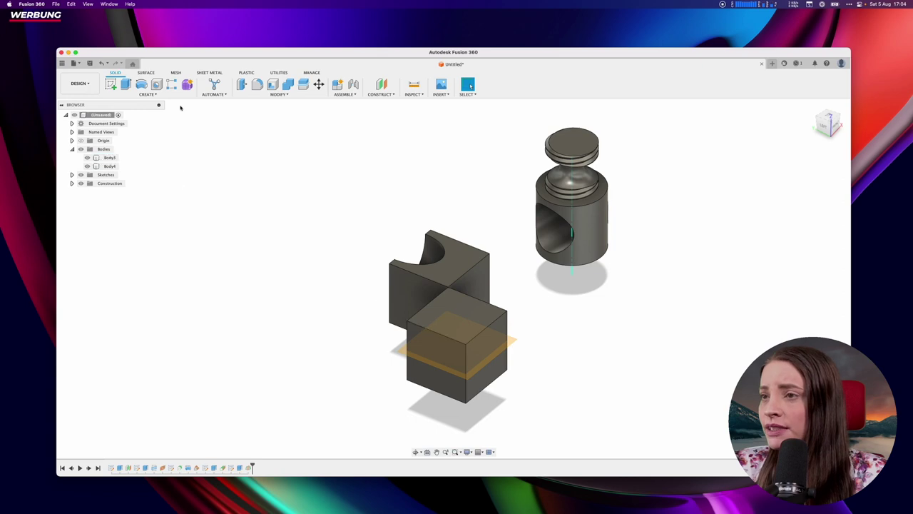
left_click(110, 84)
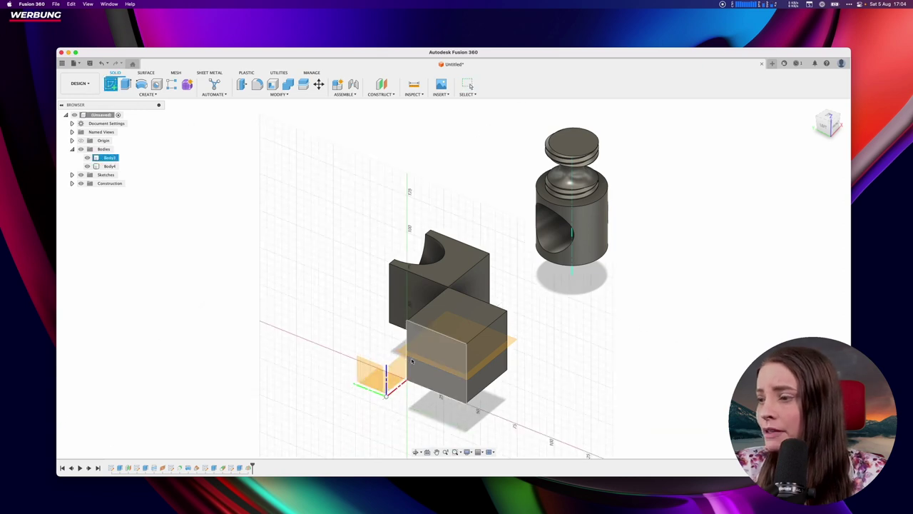
Step: Draw a rectangle on the midplane over the cube's square outline
left_click(421, 362)
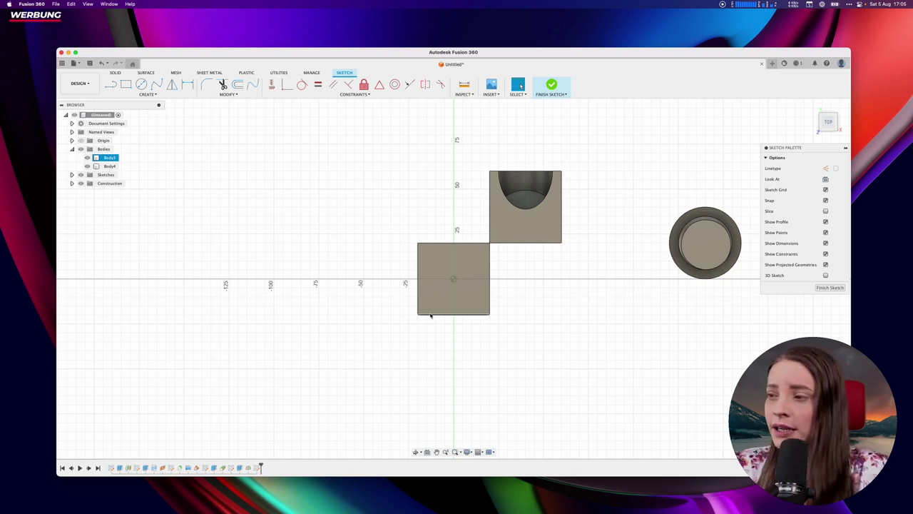
key("r")
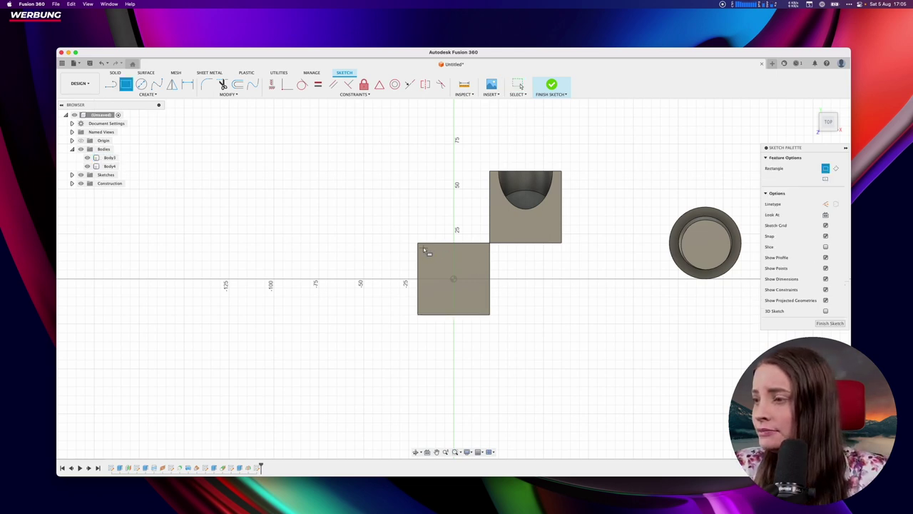
left_click(422, 247)
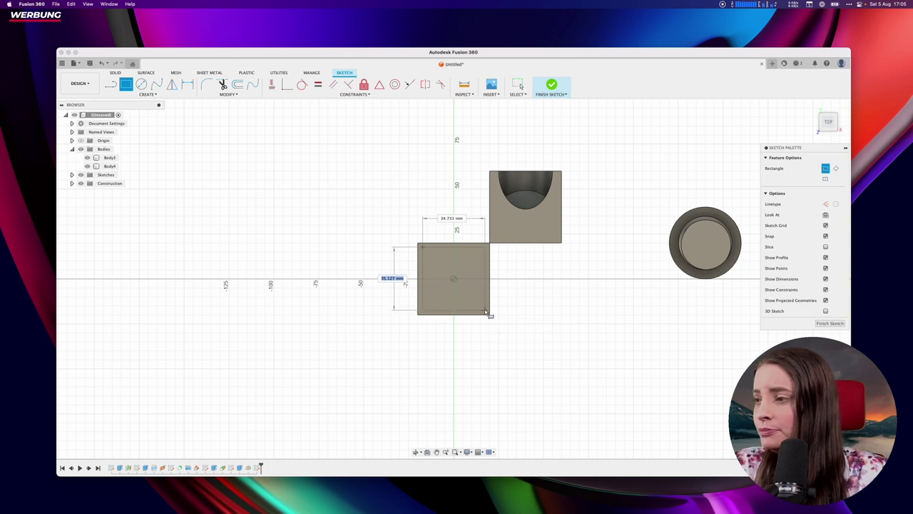
left_click(488, 314)
key("Escape")
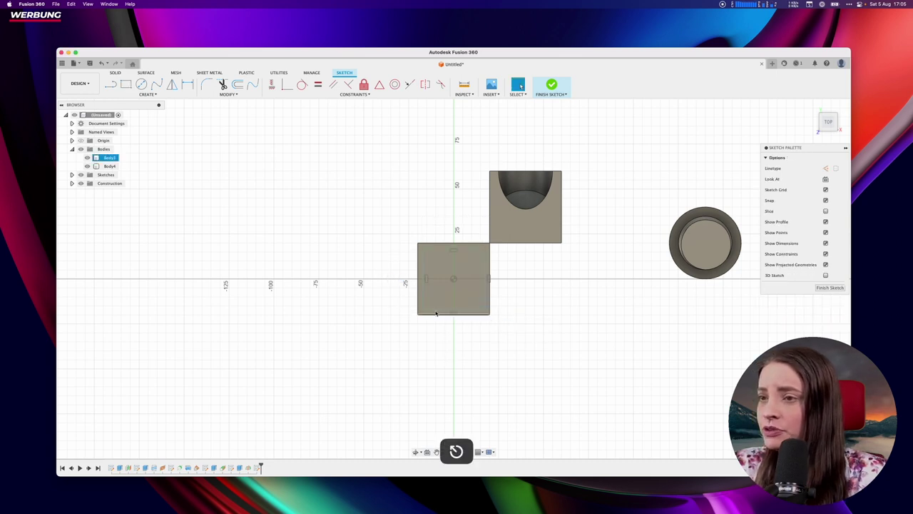
Step: Hide the Body3 cube bodies and begin renaming them
left_click(87, 166)
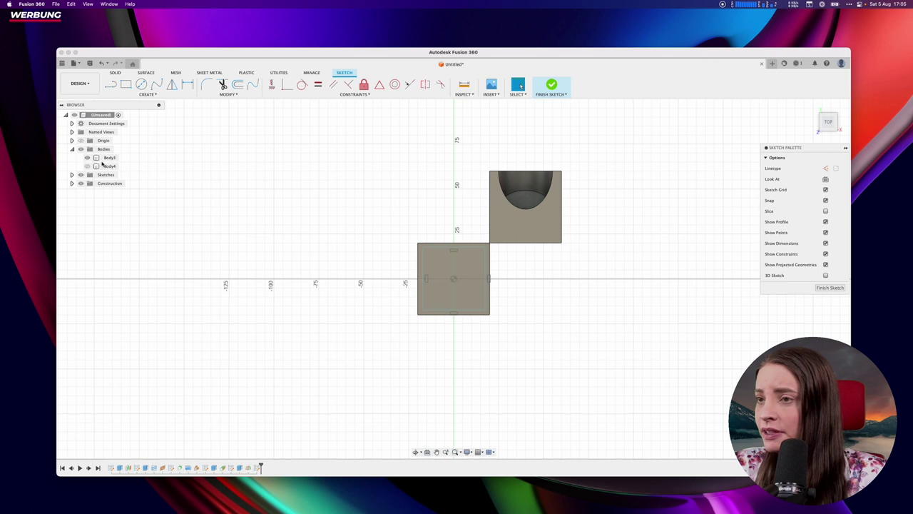
left_click(87, 166)
left_click(87, 157)
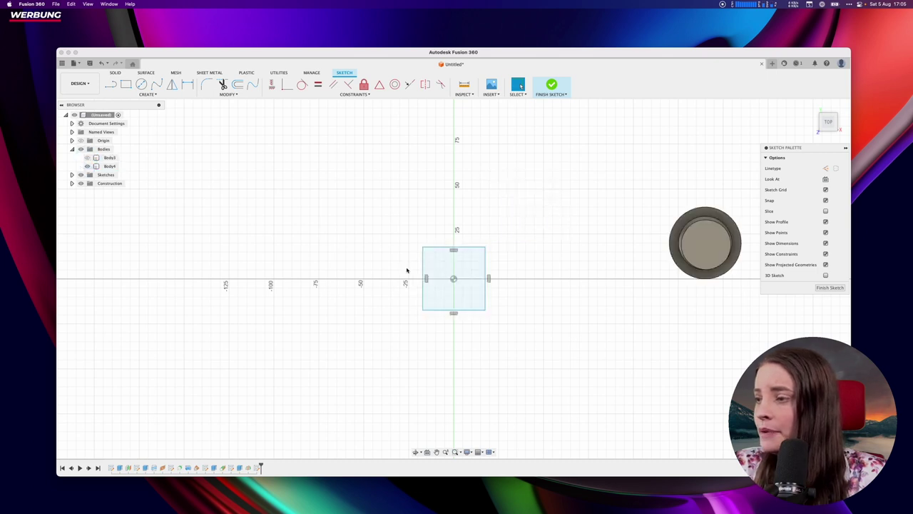
left_click(445, 279)
left_click(111, 157)
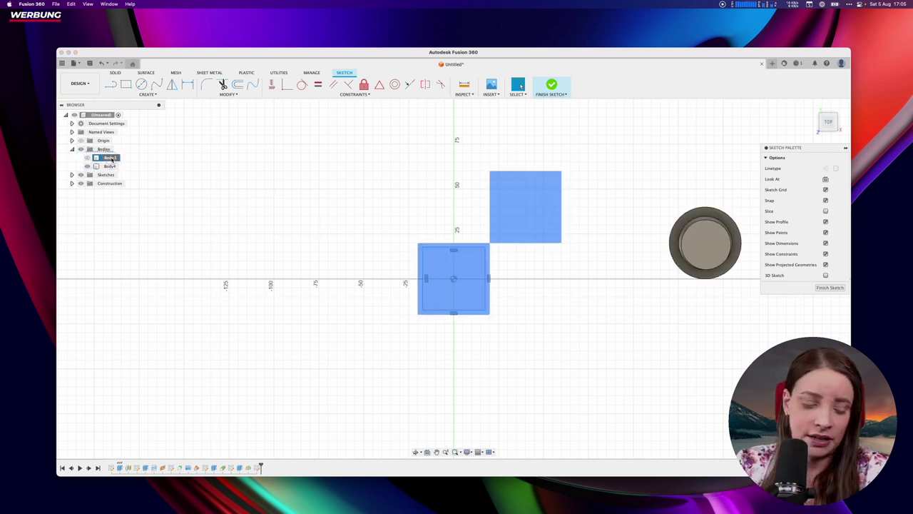
double_click(112, 157)
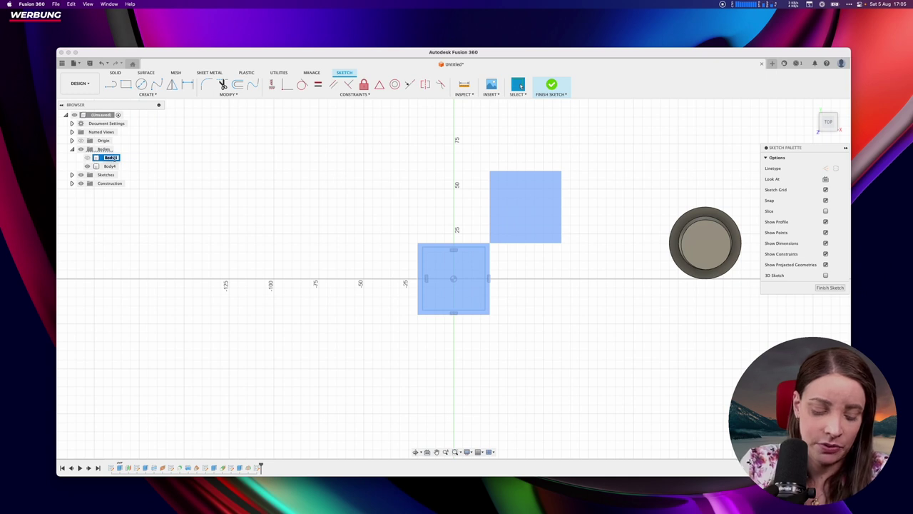
Step: Rename Body3 to 'Cubes' and Body4 to 'Cylinder'
type("Cubes")
key("Return")
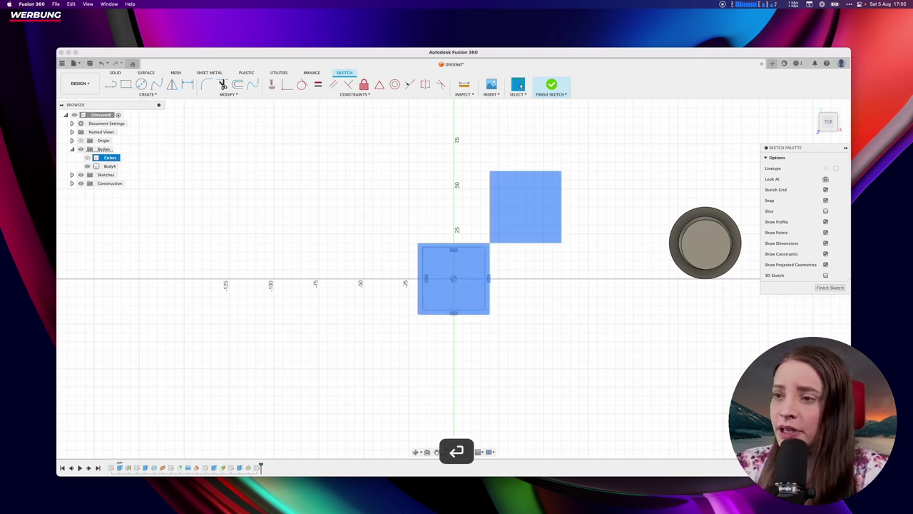
double_click(110, 166)
type("C")
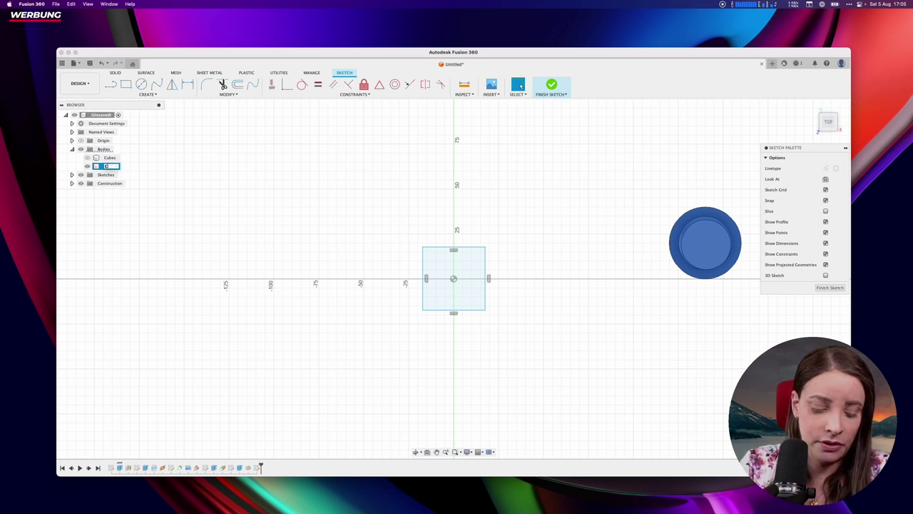
type("ylinder")
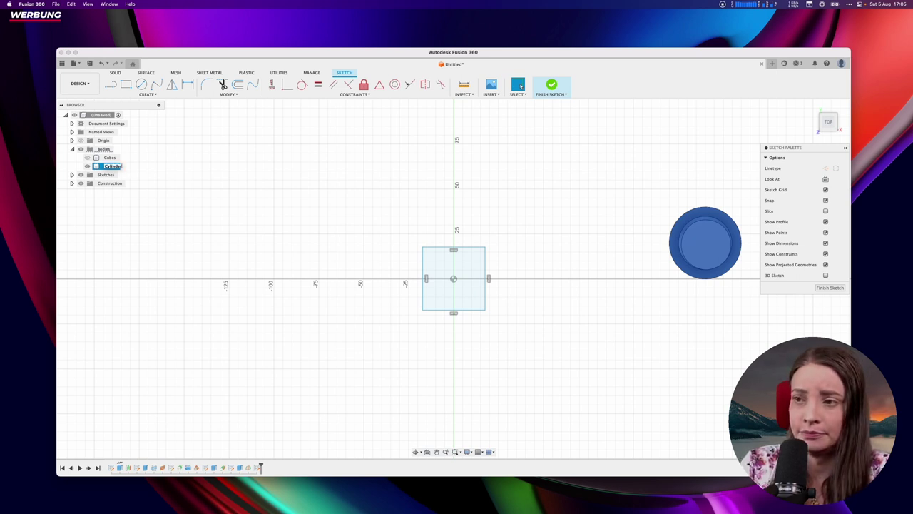
key("Return")
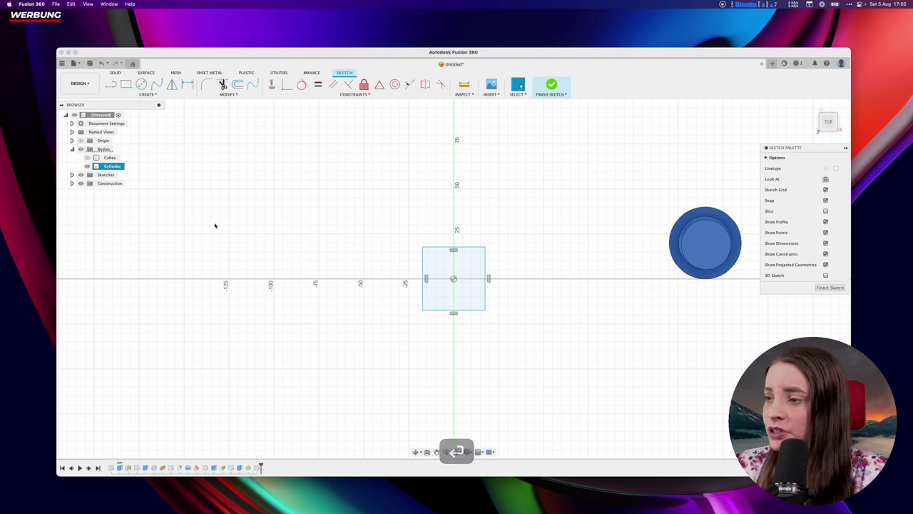
Step: Extrude the midplane square symmetrically 15 mm as a cut inside the Cubes body
left_click(436, 263)
mouse_move(506, 267)
middle_mouse_down("shift")
mouse_move(493, 271)
mouse_move(609, 271)
middle_mouse_up("shift")
key("e")
left_click(813, 190)
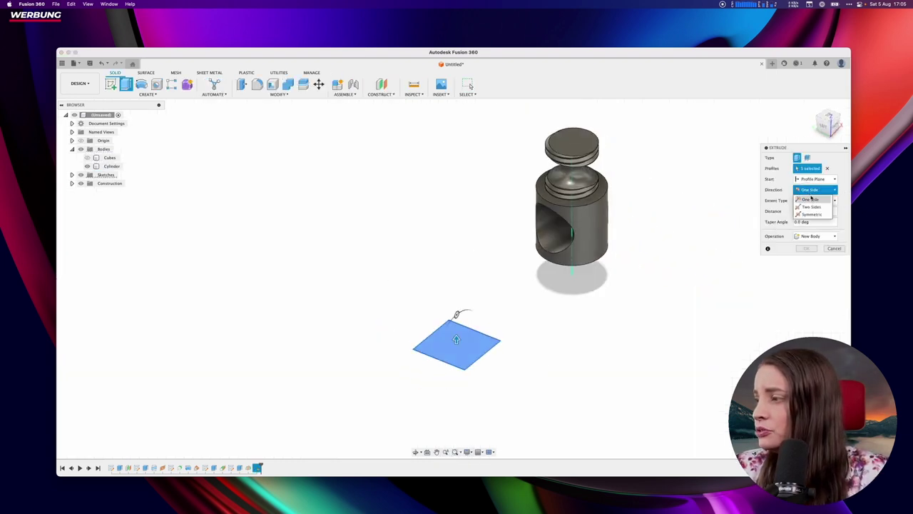
left_click(811, 206)
left_click(811, 190)
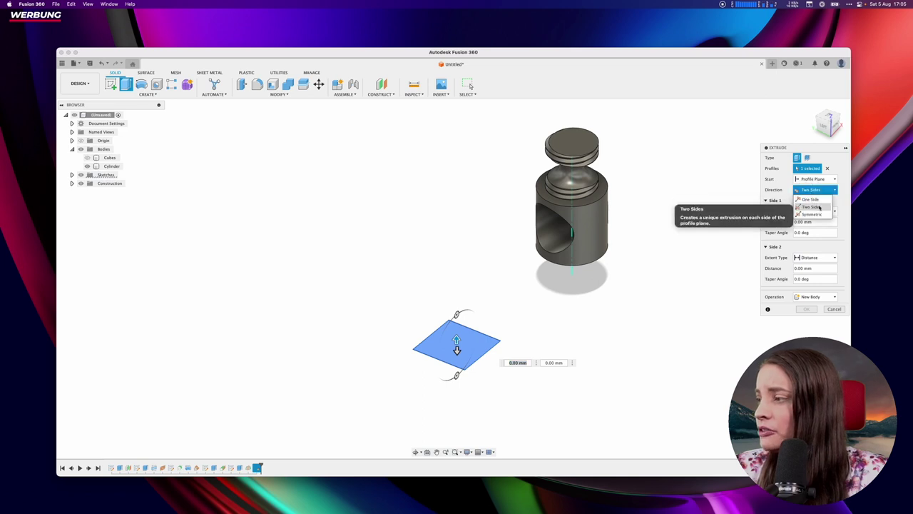
left_click(811, 214)
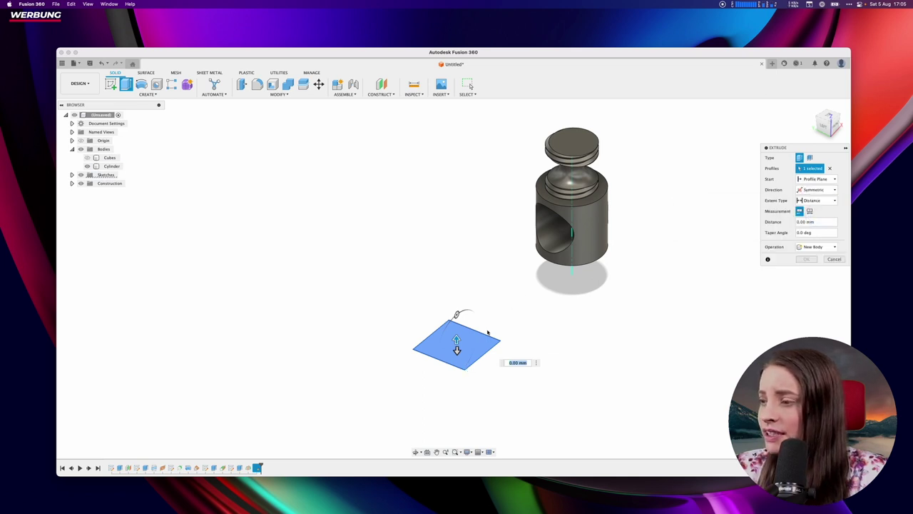
left_click_drag(456, 348, 456, 317)
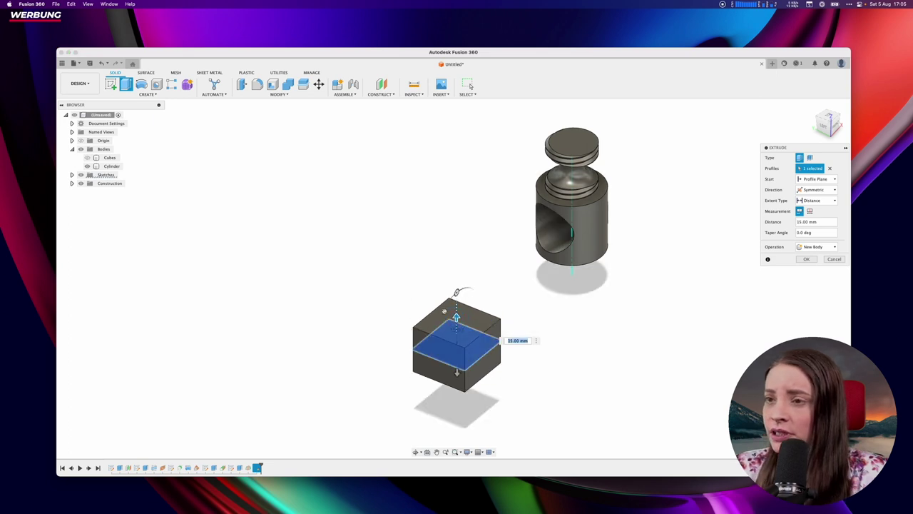
left_click(87, 158)
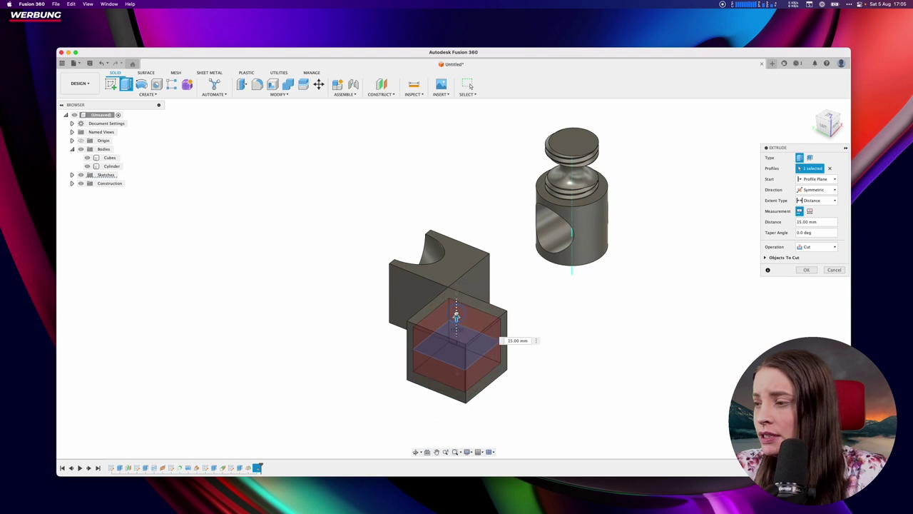
key("Return")
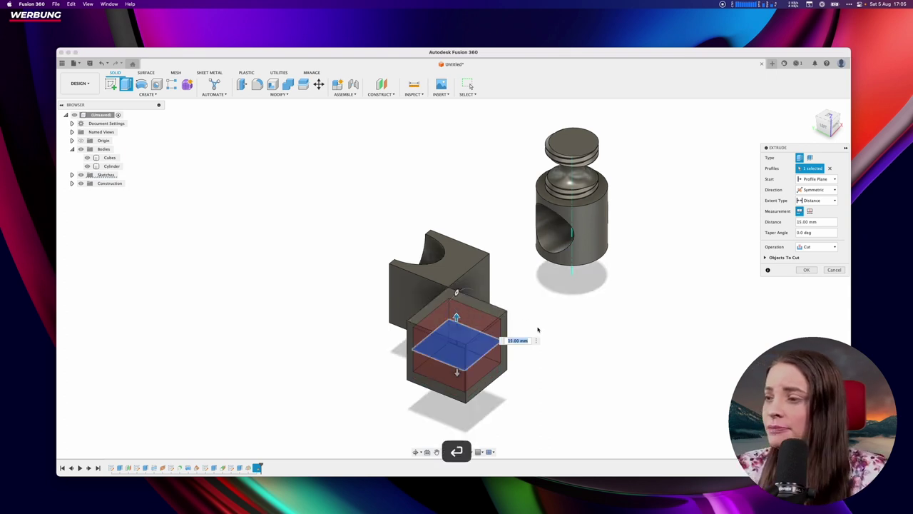
left_click(807, 269)
middle_click_drag(343, 348, 371, 331, "shift")
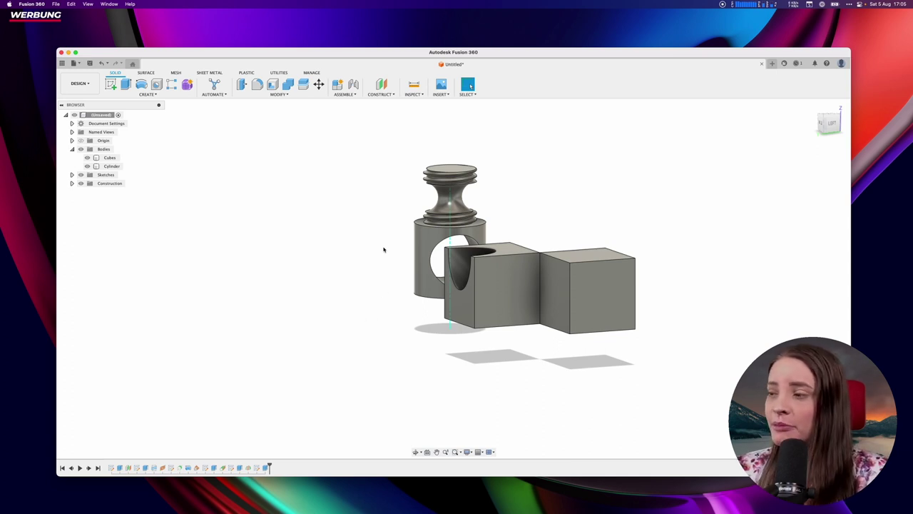
Step: Add a section analysis offset 45 mm through the cube, exposing its hatched hollow interior
mouse_move(616, 263)
middle_mouse_down("shift")
mouse_move(585, 290)
mouse_move(447, 125)
middle_mouse_up("shift")
left_click(419, 95)
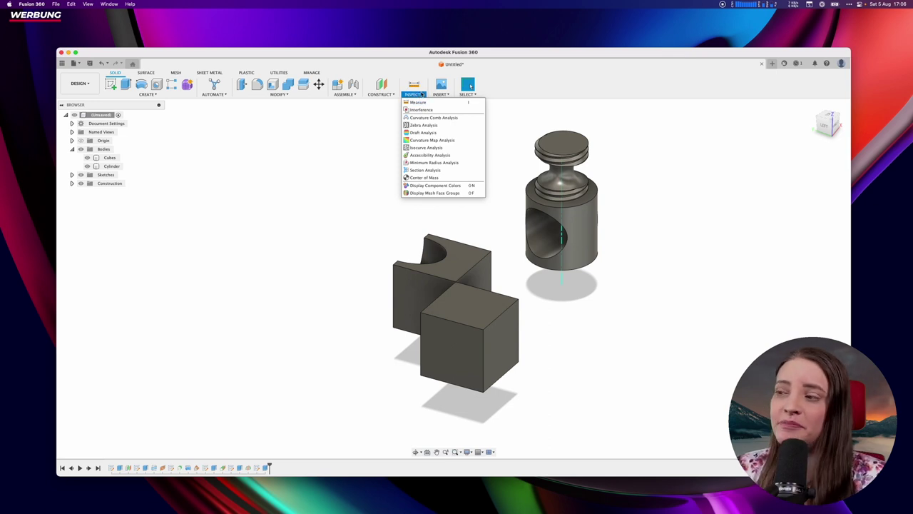
left_click(424, 171)
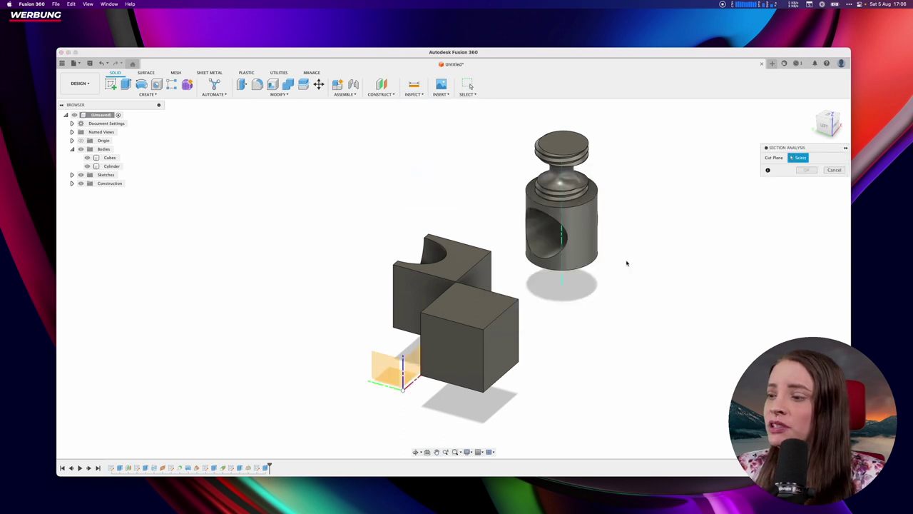
left_click(387, 373)
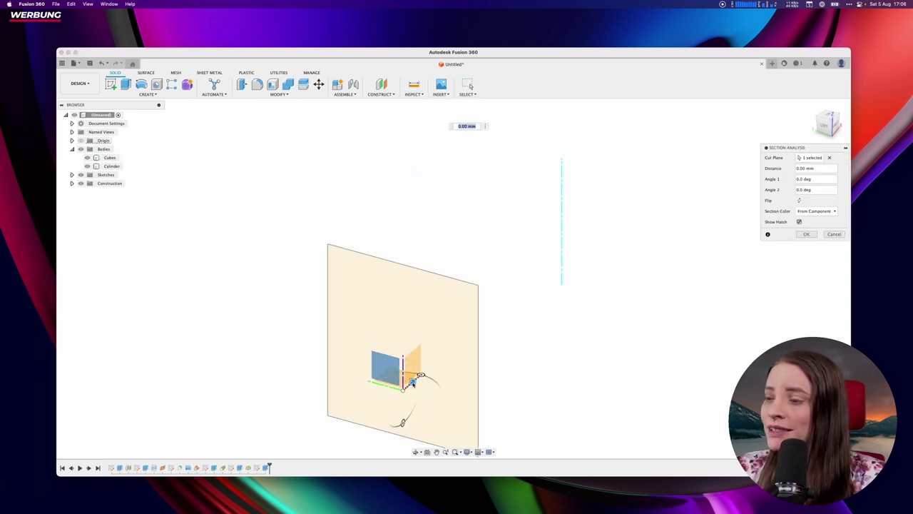
mouse_move(411, 382)
left_mouse_down()
mouse_move(451, 348)
mouse_move(483, 352)
mouse_move(466, 368)
left_mouse_up()
left_click(808, 234)
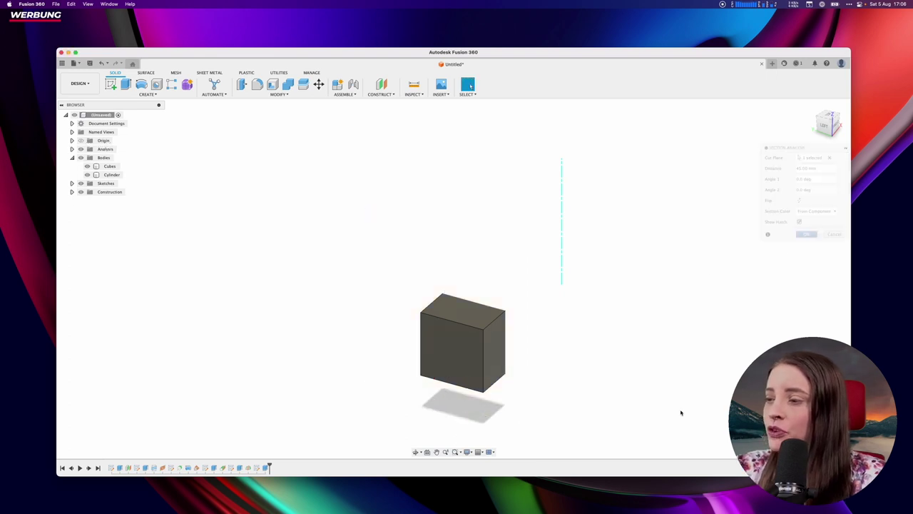
mouse_move(672, 356)
middle_mouse_down("shift")
mouse_move(603, 366)
mouse_move(578, 336)
middle_mouse_up("shift")
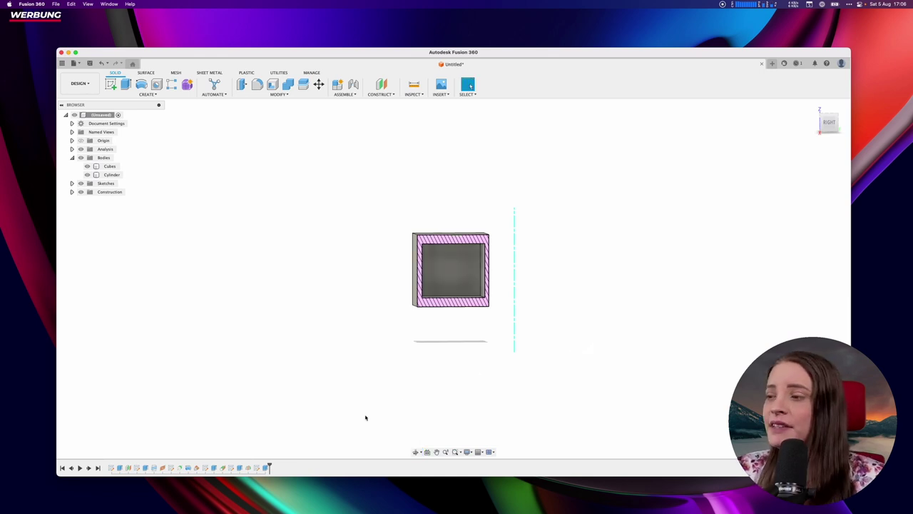
Step: Hide the Analysis entry in the browser, restoring the intact cubes and cylinder
left_click(452, 289)
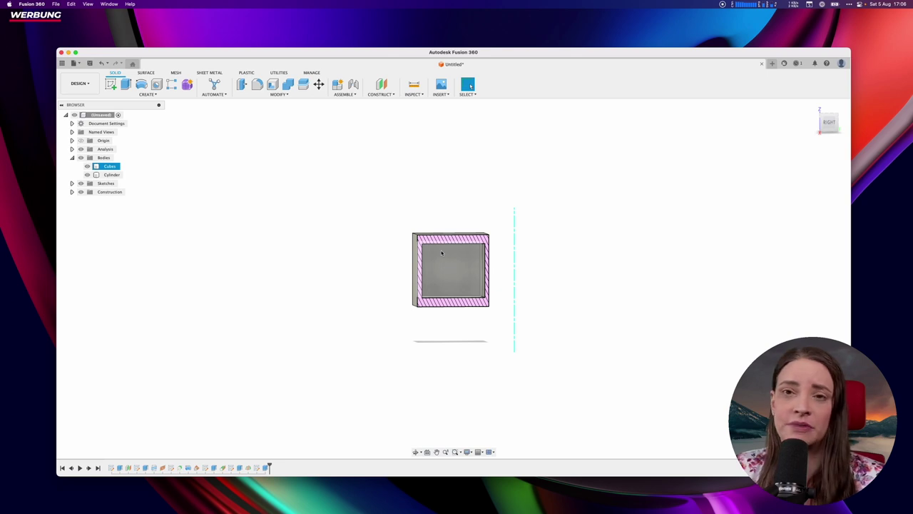
left_click(122, 249)
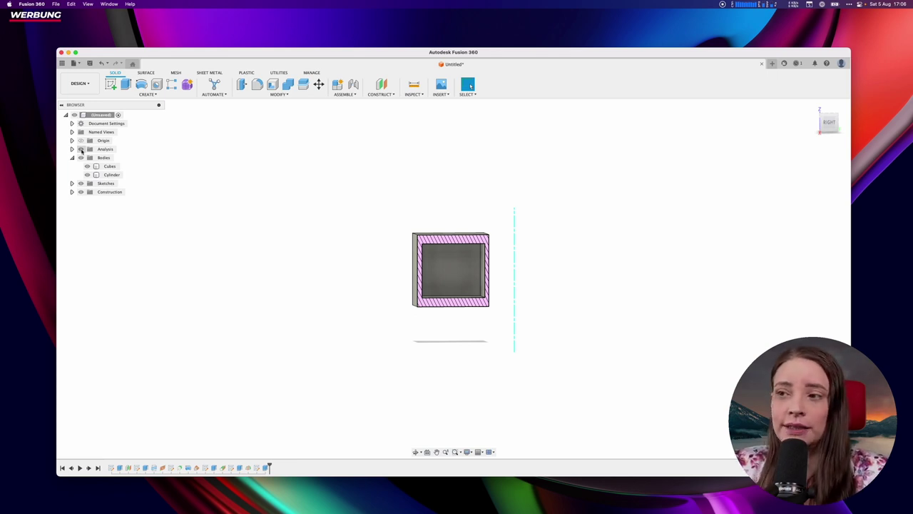
left_click(80, 149)
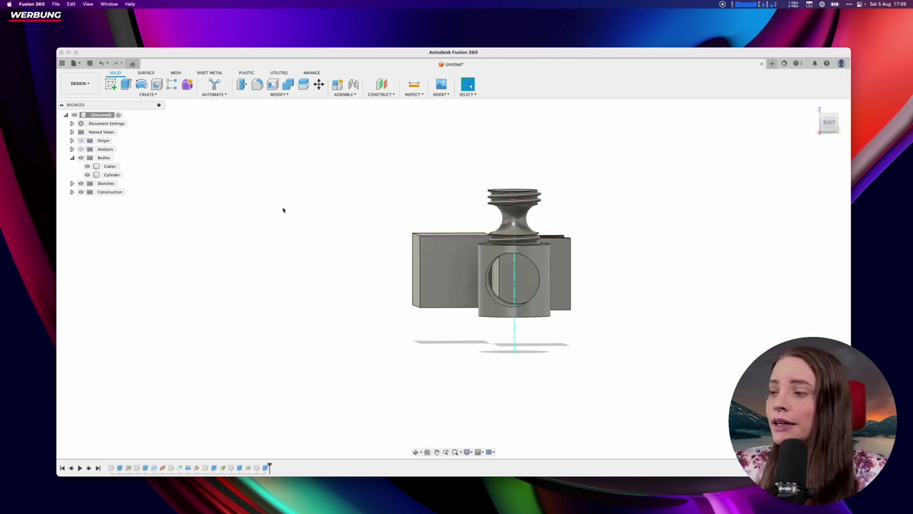
middle_click_drag(311, 282, 358, 294, "shift")
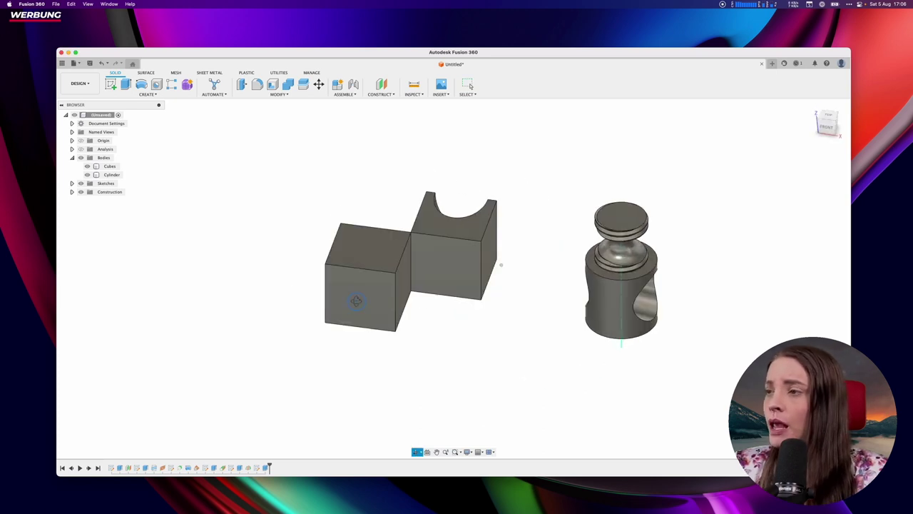
Step: Create a plane through two diagonally opposite edges of the plain cube
left_click(392, 95)
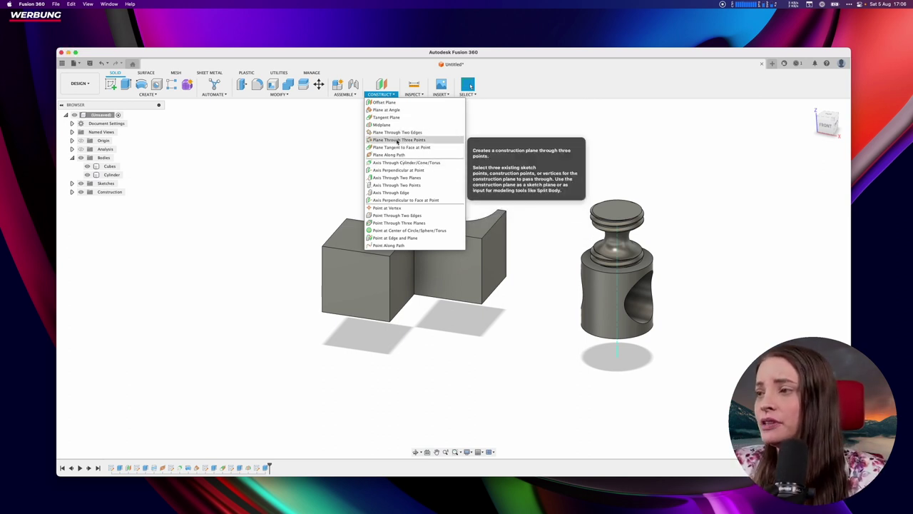
left_click(395, 132)
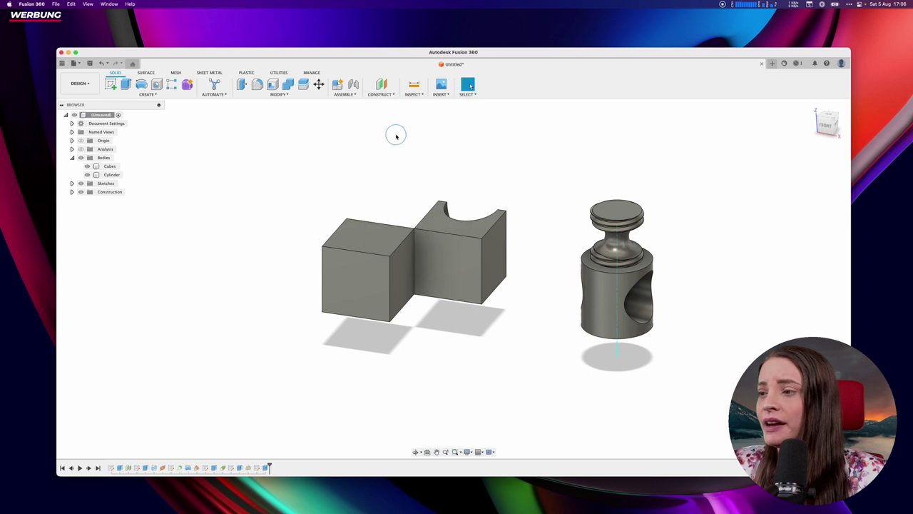
left_click(356, 254)
mouse_move(536, 285)
middle_mouse_down("shift")
mouse_move(474, 298)
mouse_move(573, 332)
middle_mouse_up("shift")
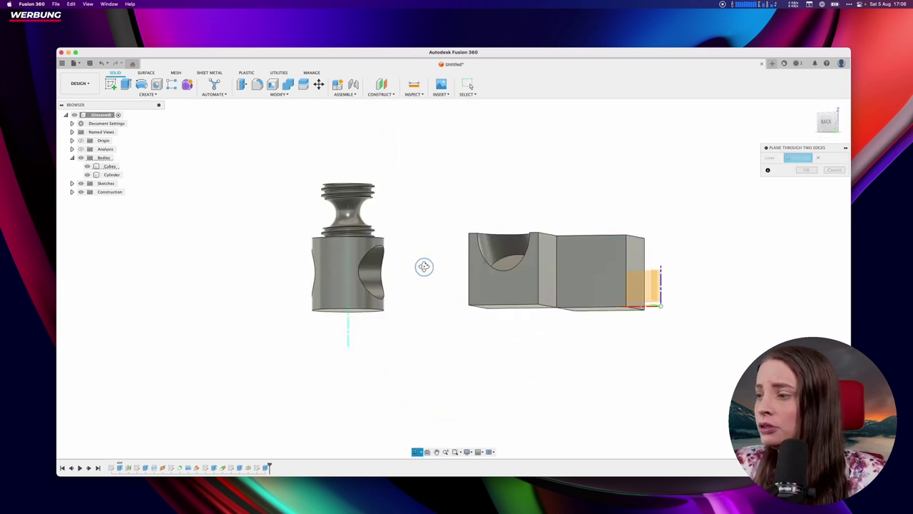
left_click(581, 308)
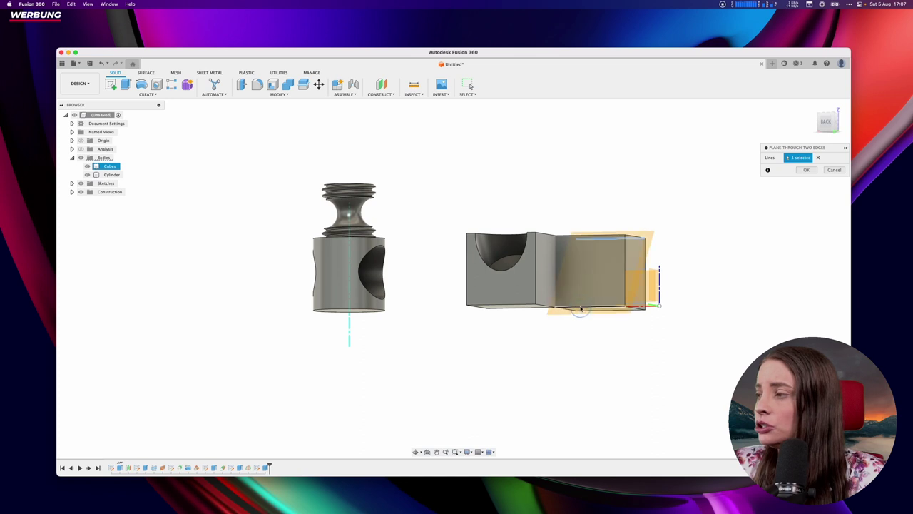
left_click(806, 169)
middle_click_drag(729, 302, 682, 320, "shift")
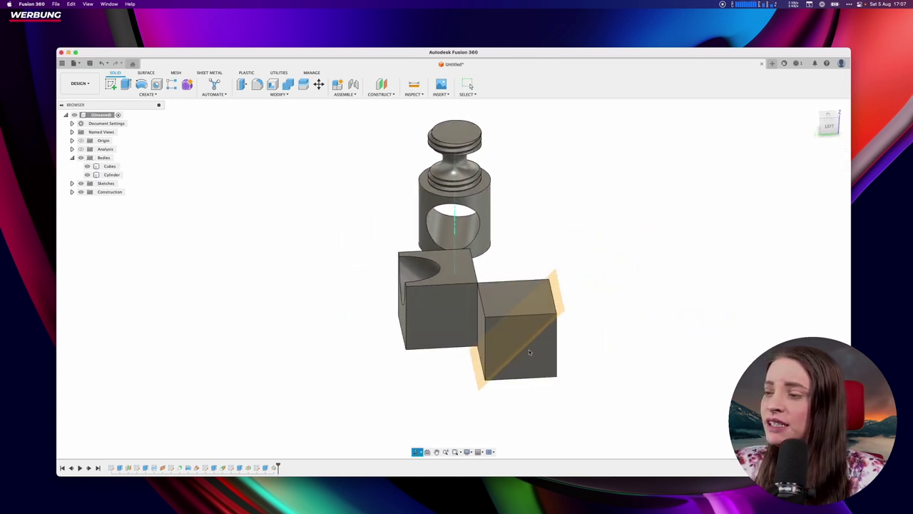
left_click(528, 350)
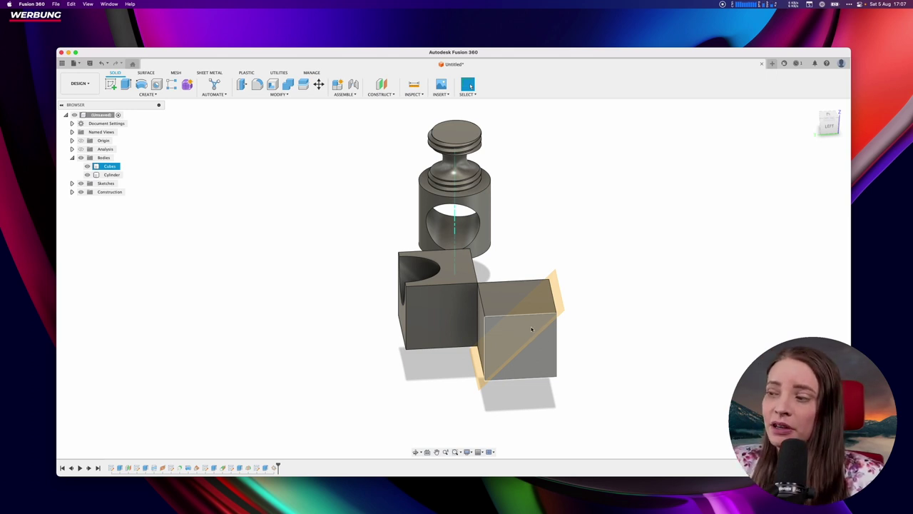
left_click(482, 383)
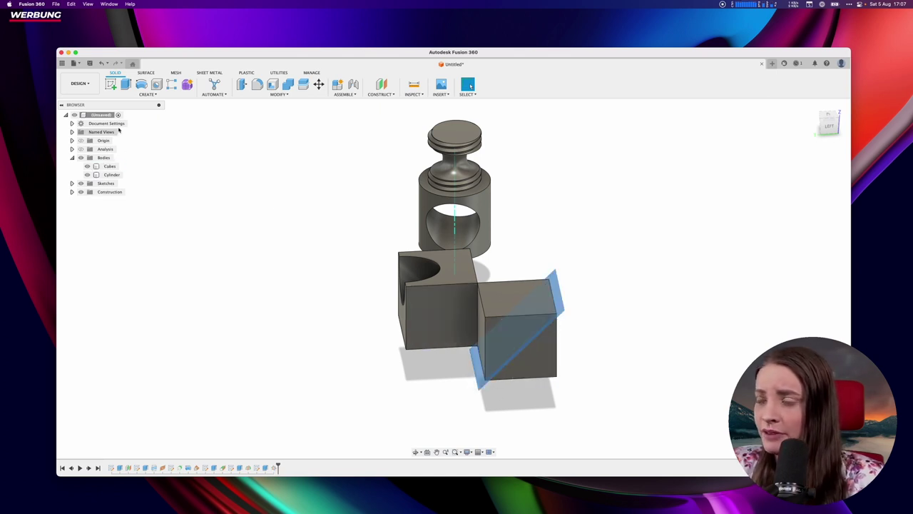
Step: Sketch a 30 mm circle centred on the cube on the diagonal plane, then hide the Cubes body
left_click(111, 84)
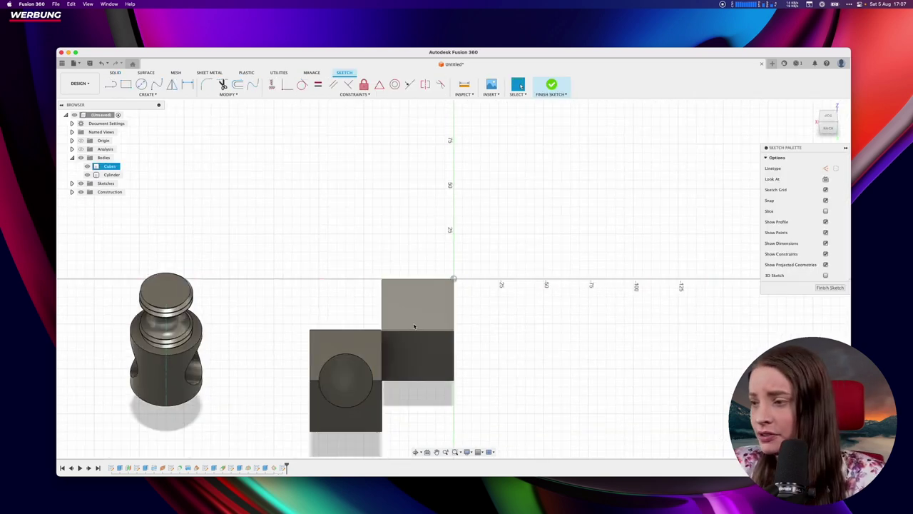
key("c")
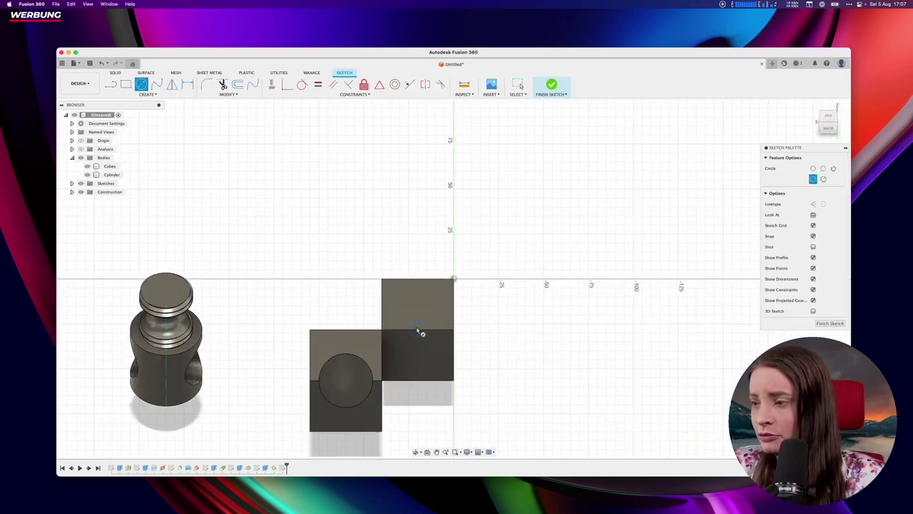
left_click(419, 332)
key("Escape")
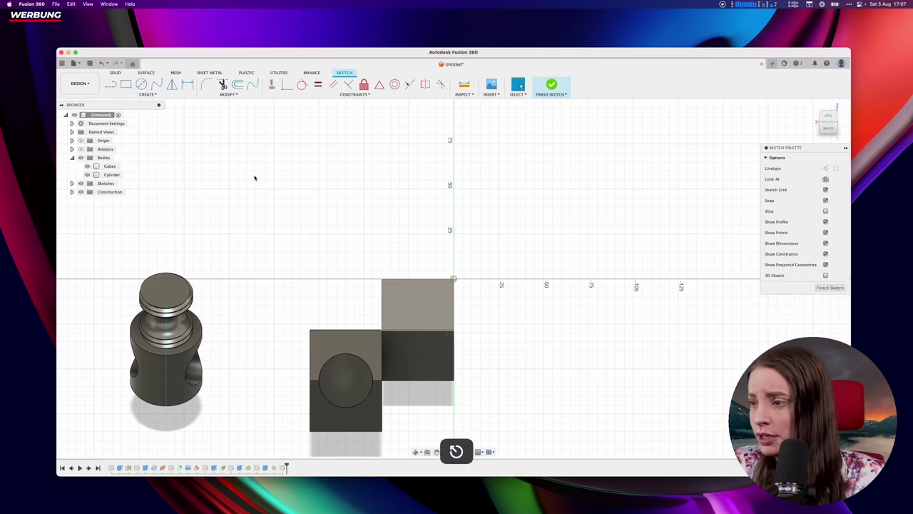
left_click(141, 84)
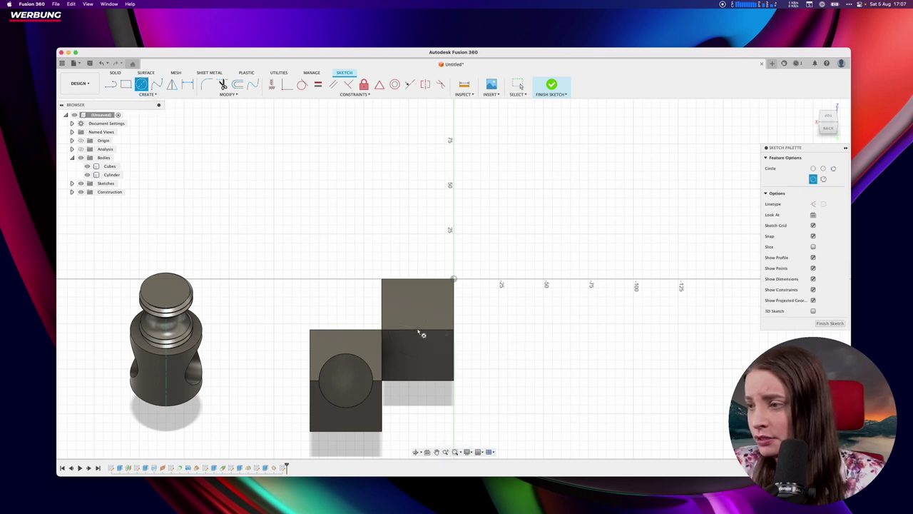
left_click(446, 334)
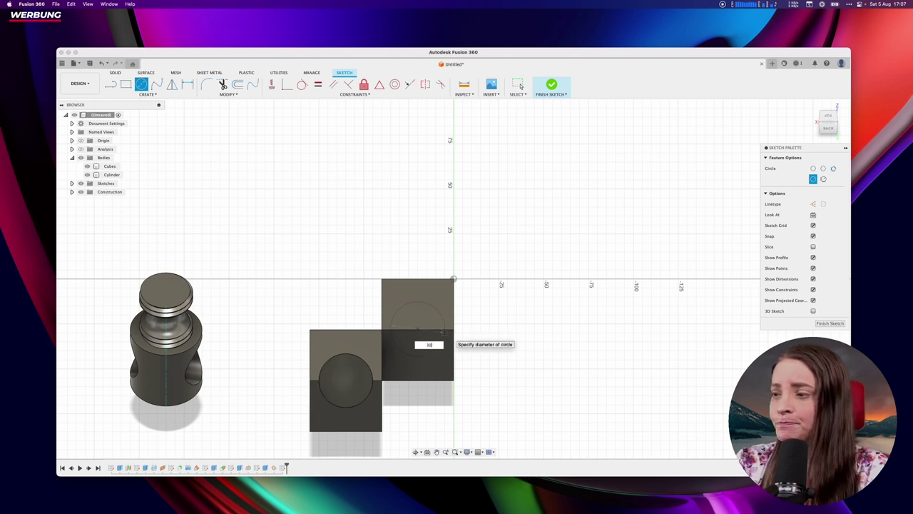
key("Return")
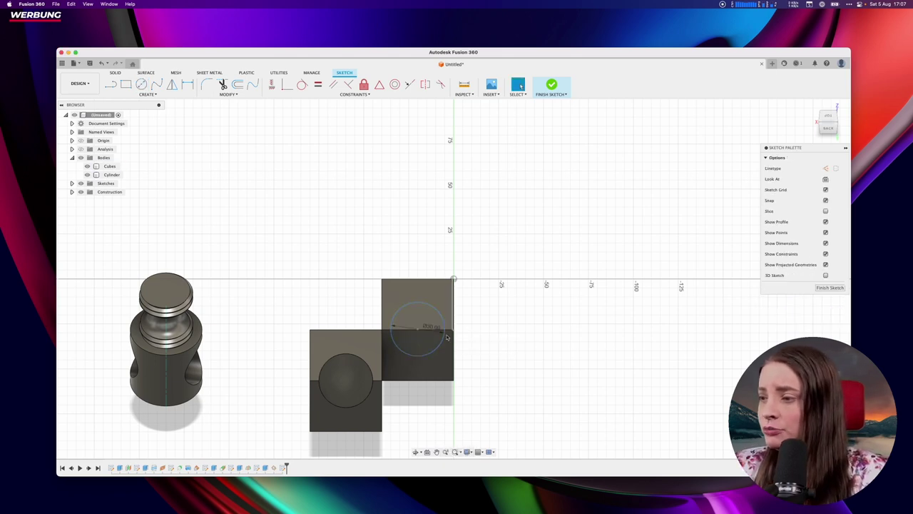
left_click(87, 166)
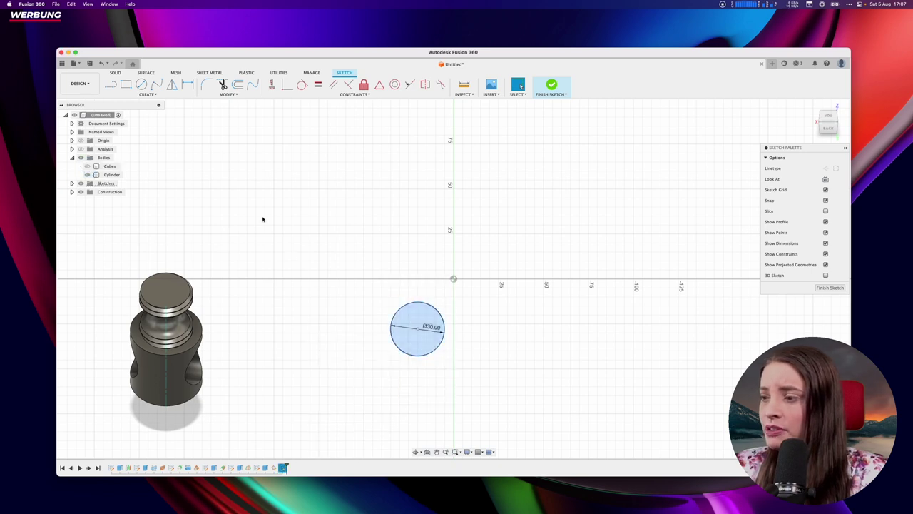
middle_click_drag(642, 368, 359, 348, "shift")
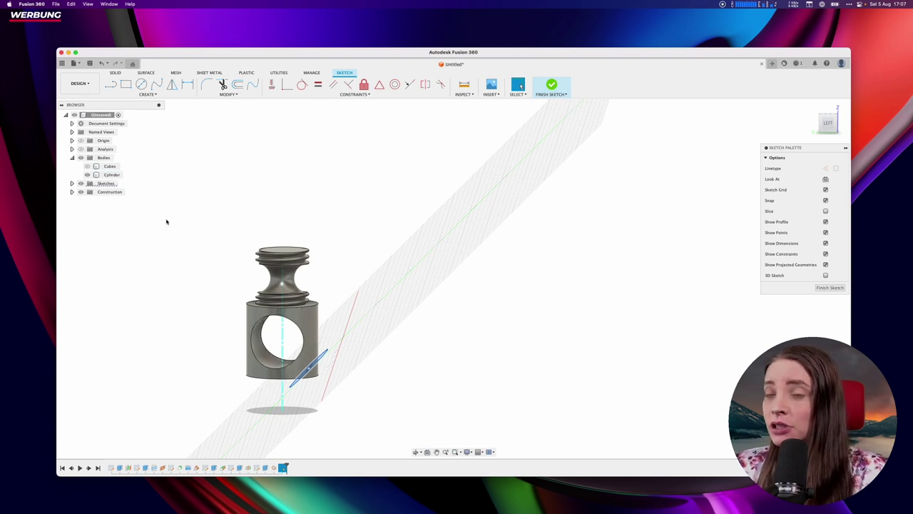
Step: Unhide the Cubes body and extrude the circle symmetrically as a 40 mm cut through the cube
left_click(90, 167)
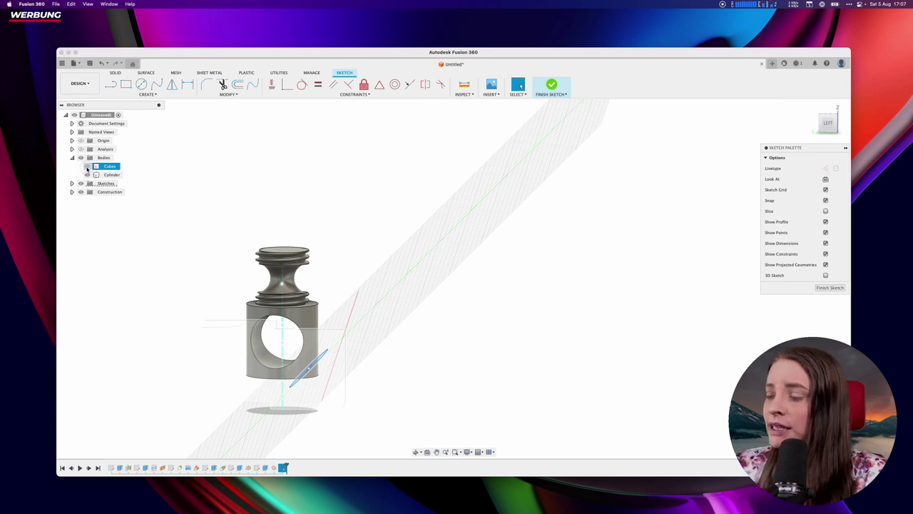
left_click(87, 166)
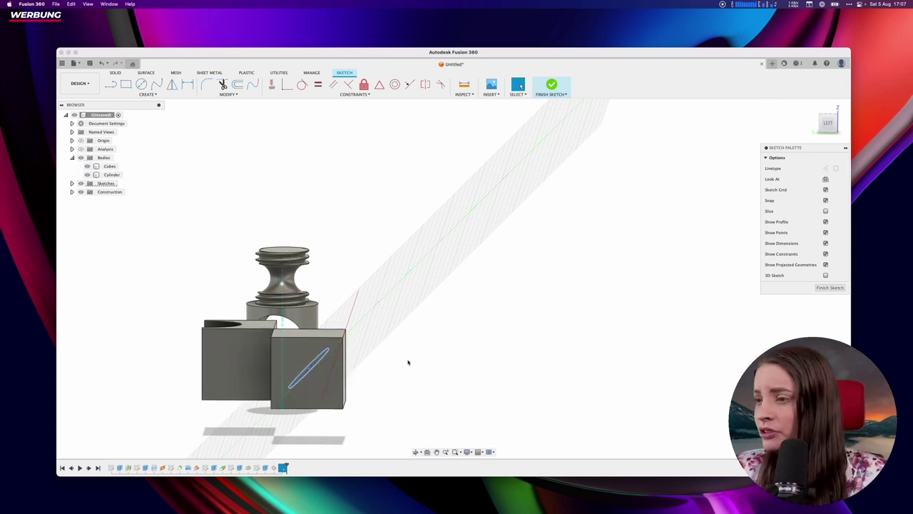
key("e")
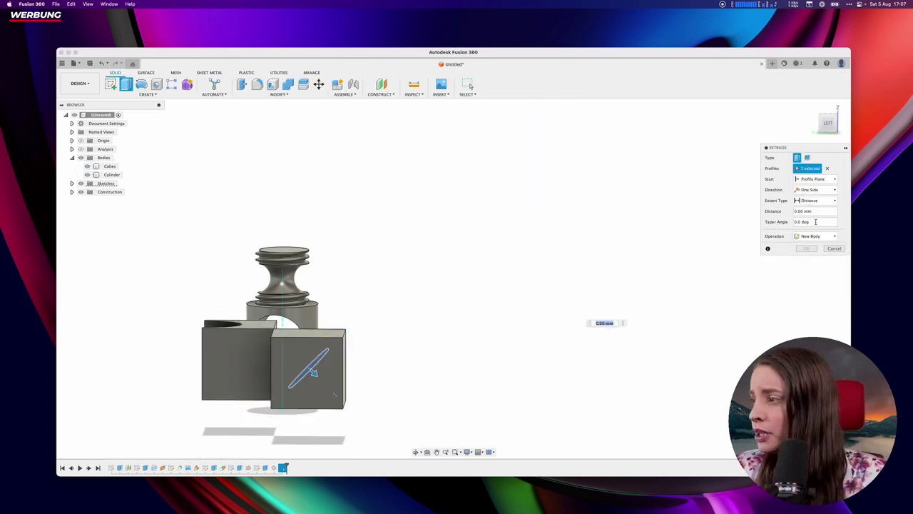
left_click(820, 190)
left_click(813, 200)
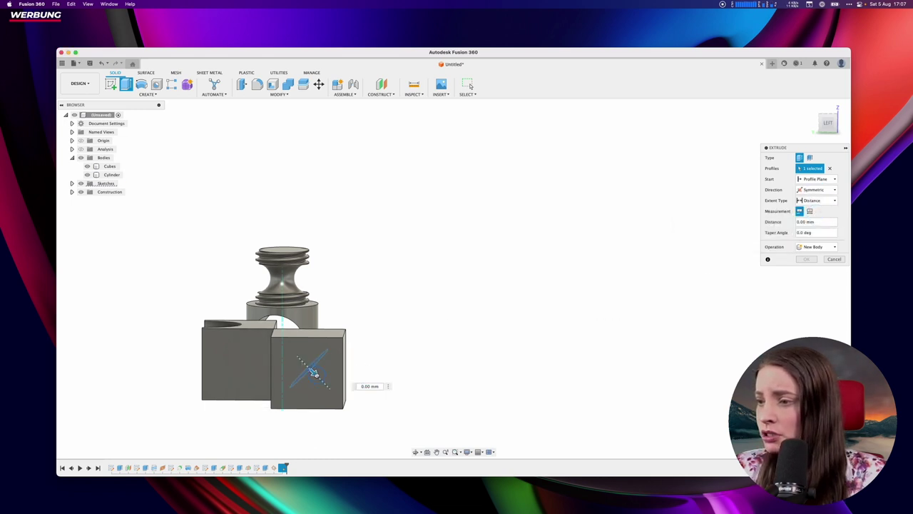
left_click_drag(305, 364, 365, 423)
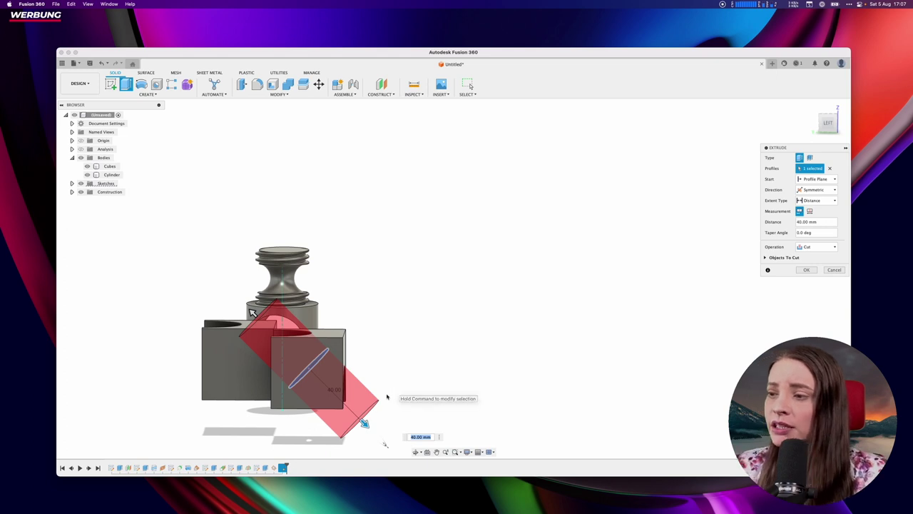
key("Return")
mouse_move(167, 362)
middle_mouse_down("shift")
mouse_move(224, 365)
mouse_move(234, 350)
mouse_move(202, 366)
mouse_move(138, 334)
mouse_move(143, 309)
mouse_move(110, 320)
mouse_move(100, 367)
mouse_move(76, 356)
mouse_move(99, 357)
mouse_move(140, 308)
mouse_move(149, 312)
mouse_move(147, 338)
mouse_move(132, 361)
middle_mouse_up("shift")
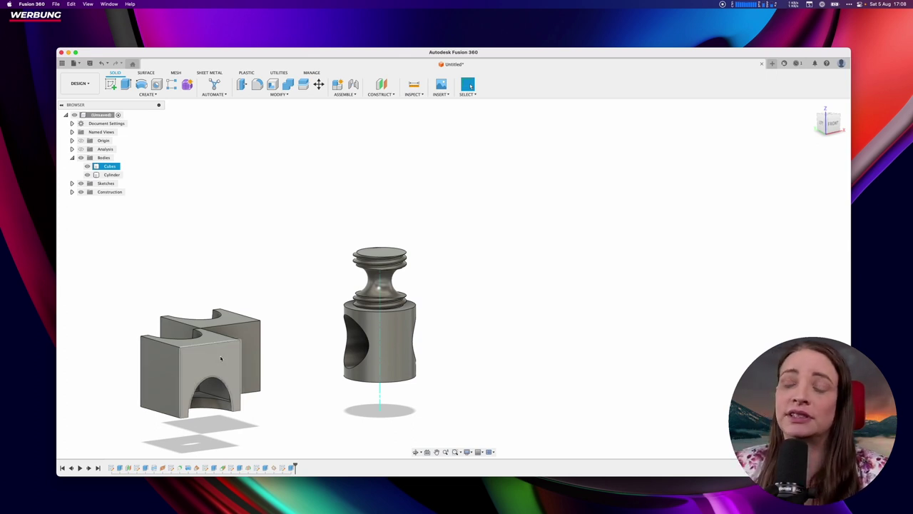
left_click(255, 310)
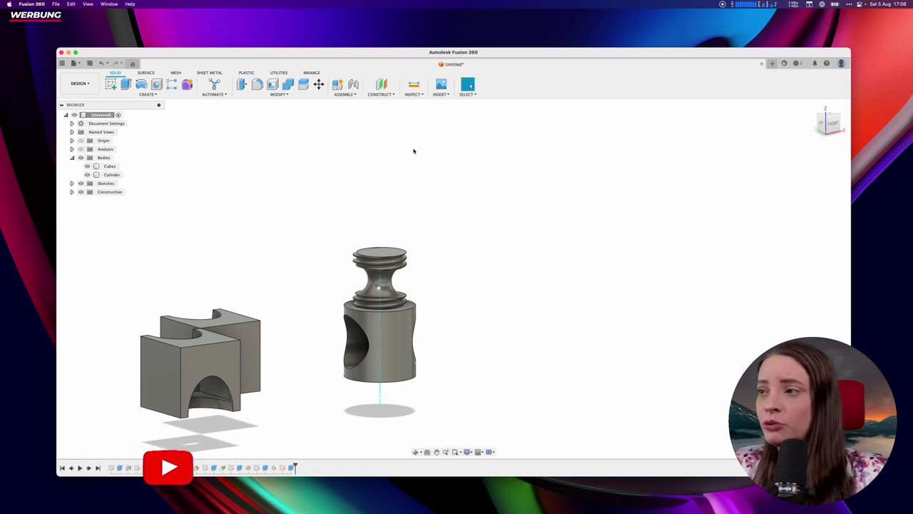
left_click(381, 93)
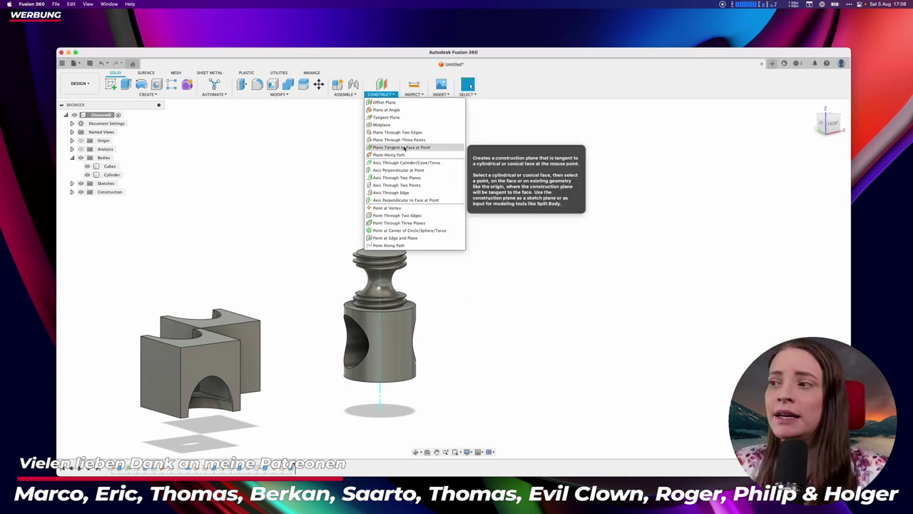
left_click(542, 326)
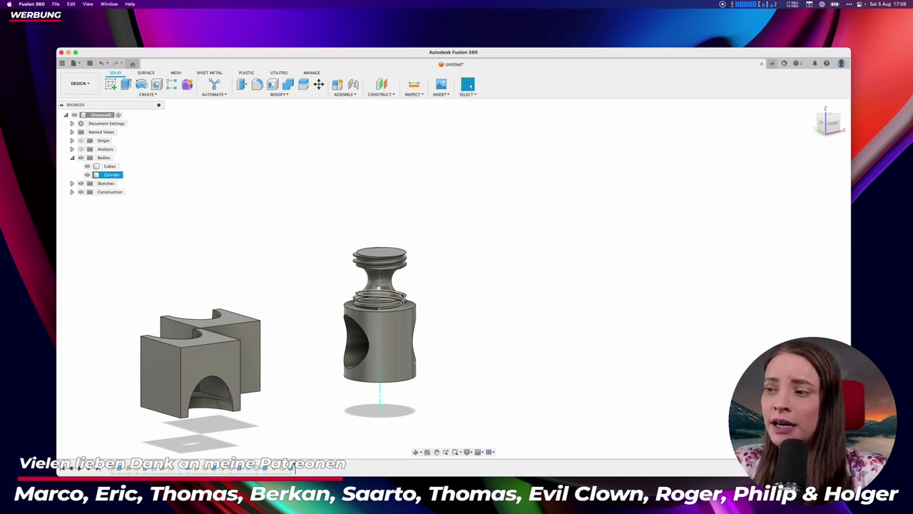
left_click(292, 306)
middle_click_drag(292, 306, 401, 236)
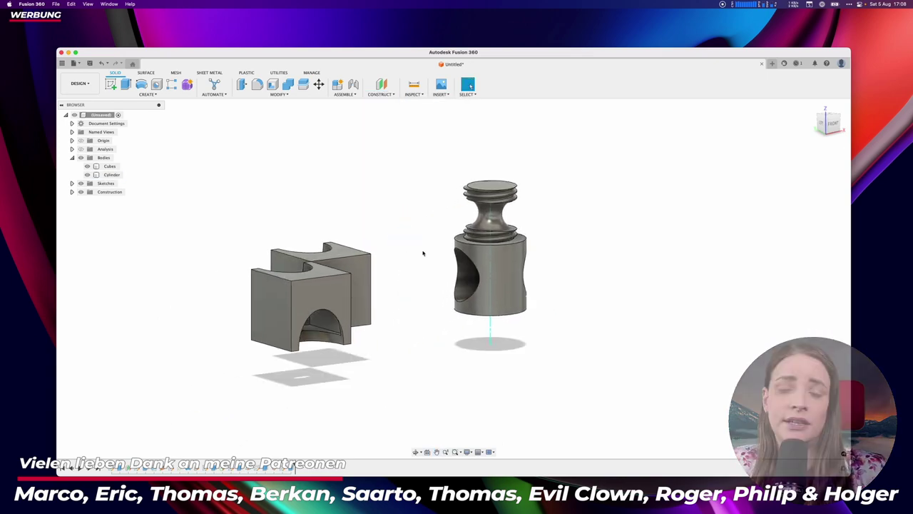